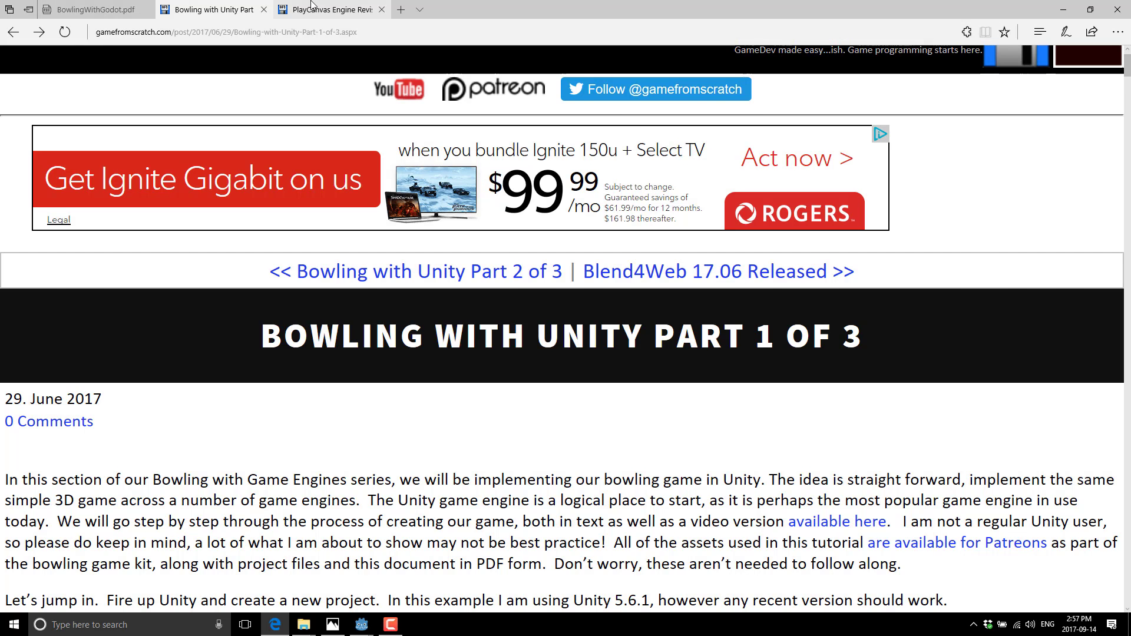
# Step: Review the PlayCanvas bowling tutorial page, then move to the BowlingWithGodot.pdf document
pyautogui.click(330, 10)
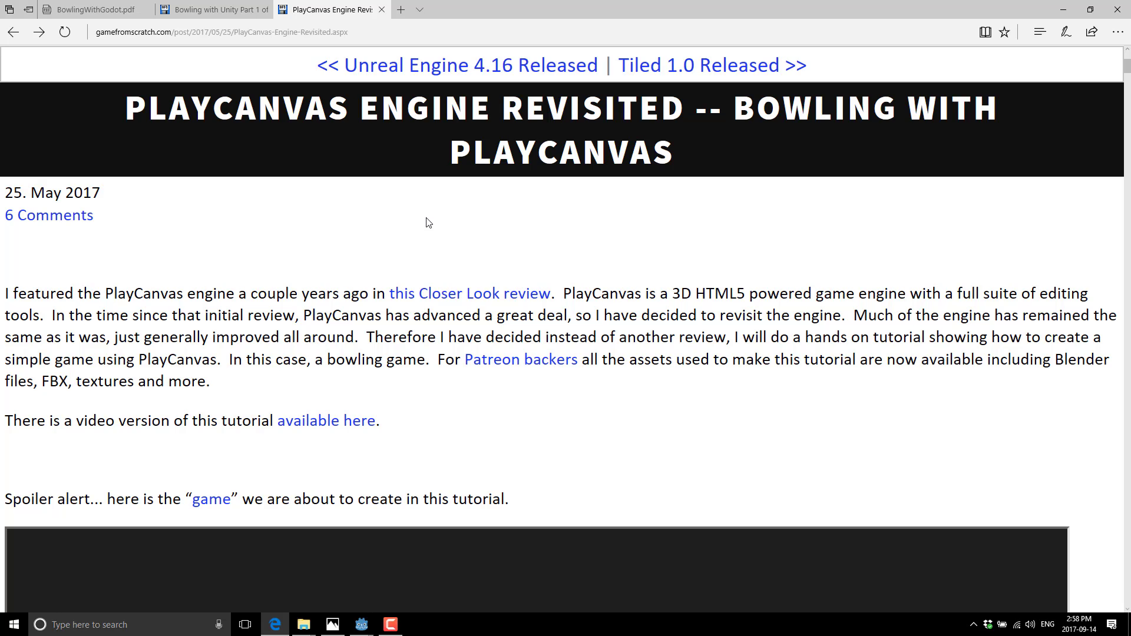
pyautogui.click(110, 6)
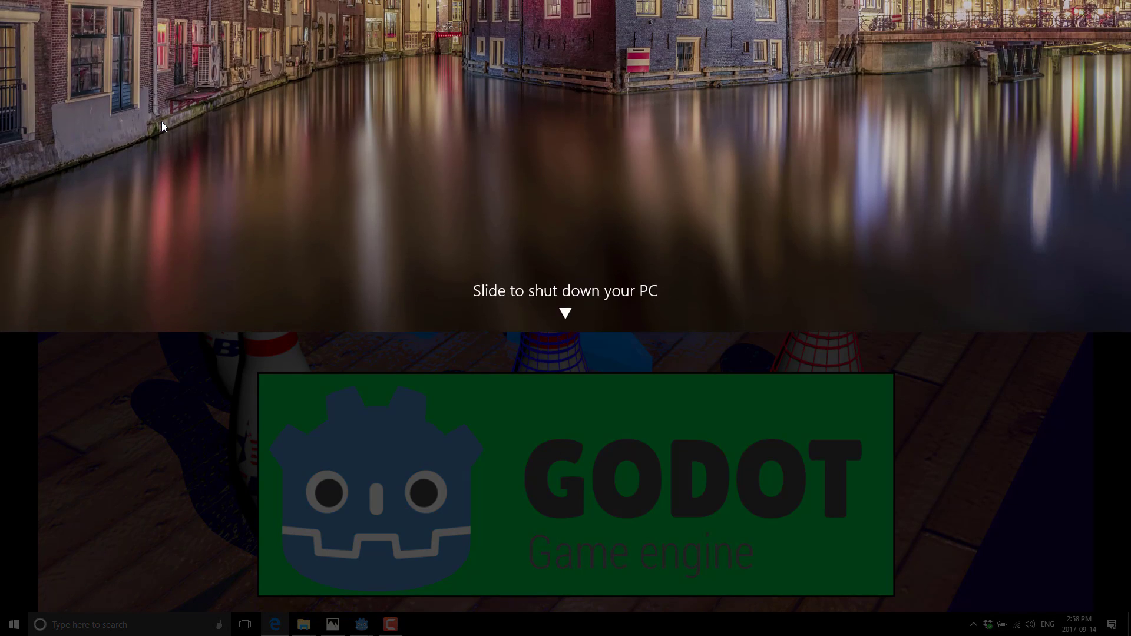
# Step: Dismiss the shutdown overlay to view BowlingGodot.png, then bring the Godot Project Manager forward
pyautogui.click(666, 524)
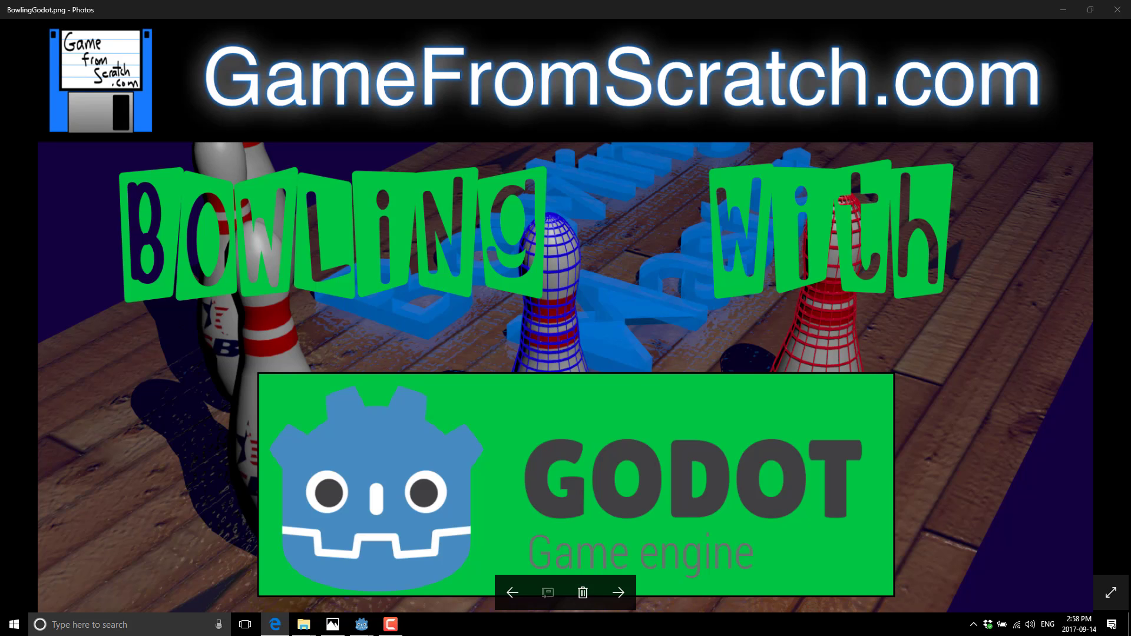
pyautogui.moveTo(362, 624)
pyautogui.click(381, 587)
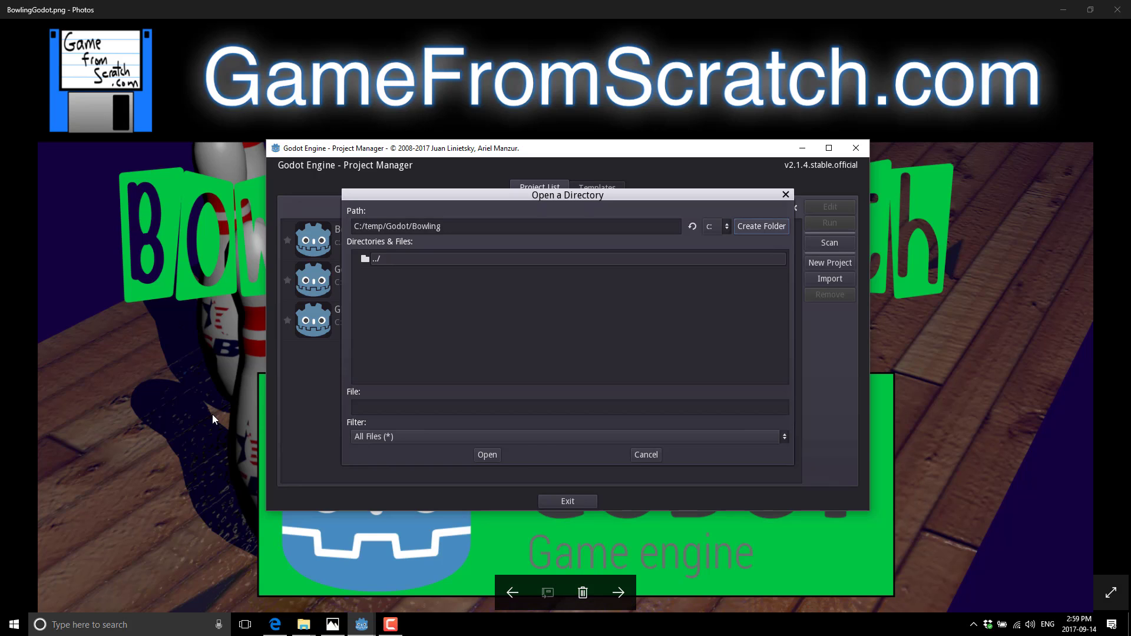
# Step: Accept C:/temp/Godot/Bowling as the folder and create the Bowling project in the editor
pyautogui.click(493, 453)
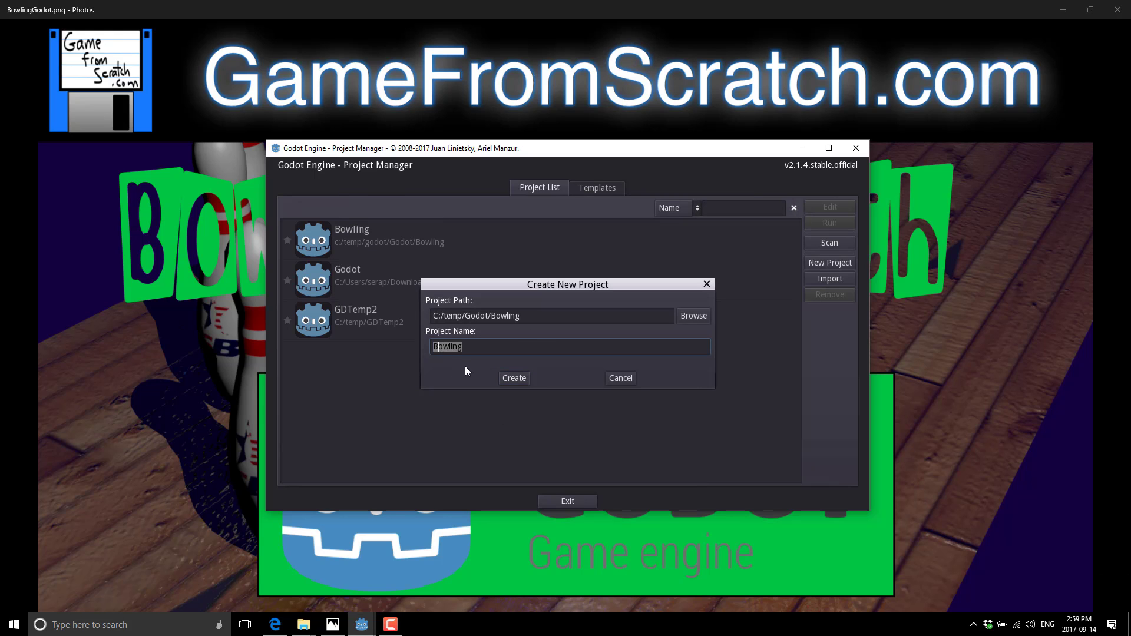
pyautogui.click(505, 378)
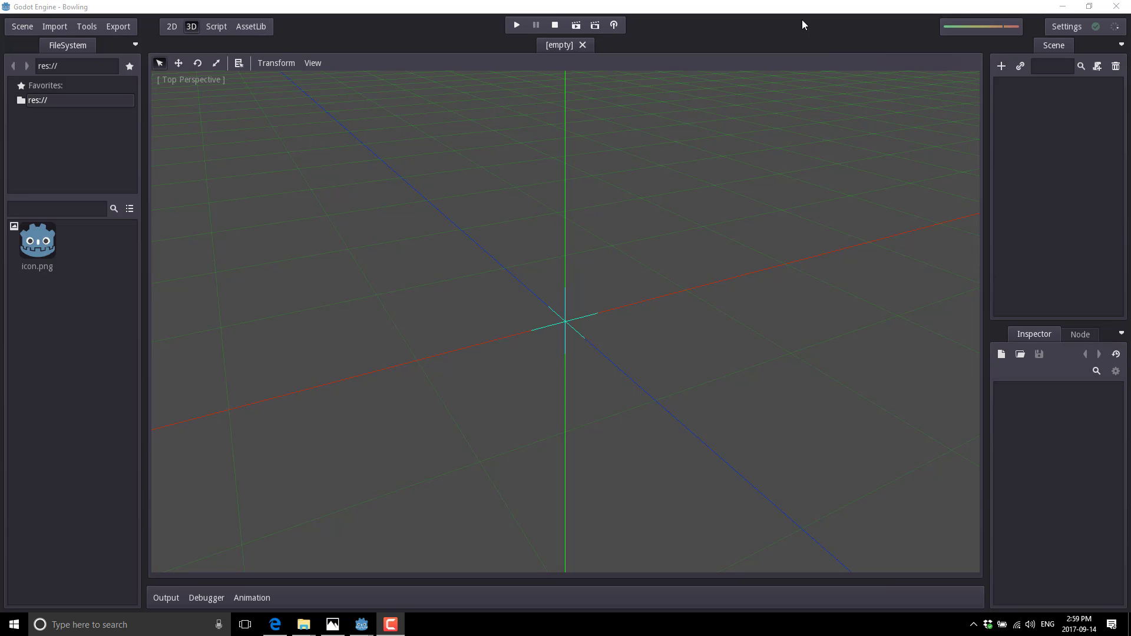
# Step: Add a plain Node as the root of the empty scene
pyautogui.click(1002, 66)
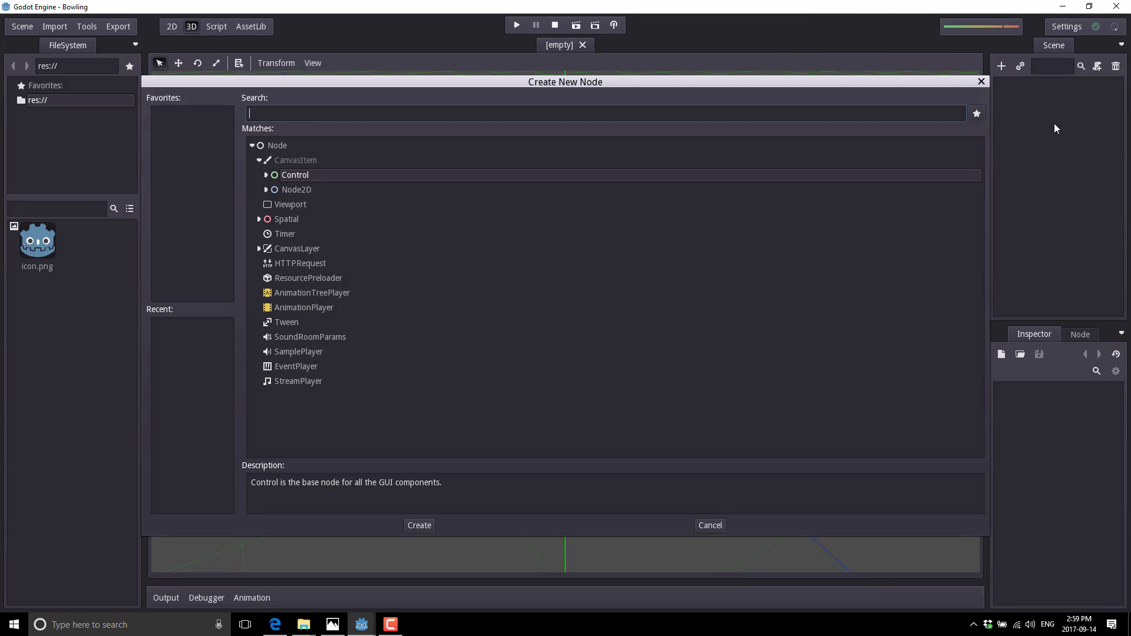
pyautogui.write('Roo')
pyautogui.press('BackSpace')
pyautogui.press('BackSpace')
pyautogui.press('BackSpace')
pyautogui.write('Node')
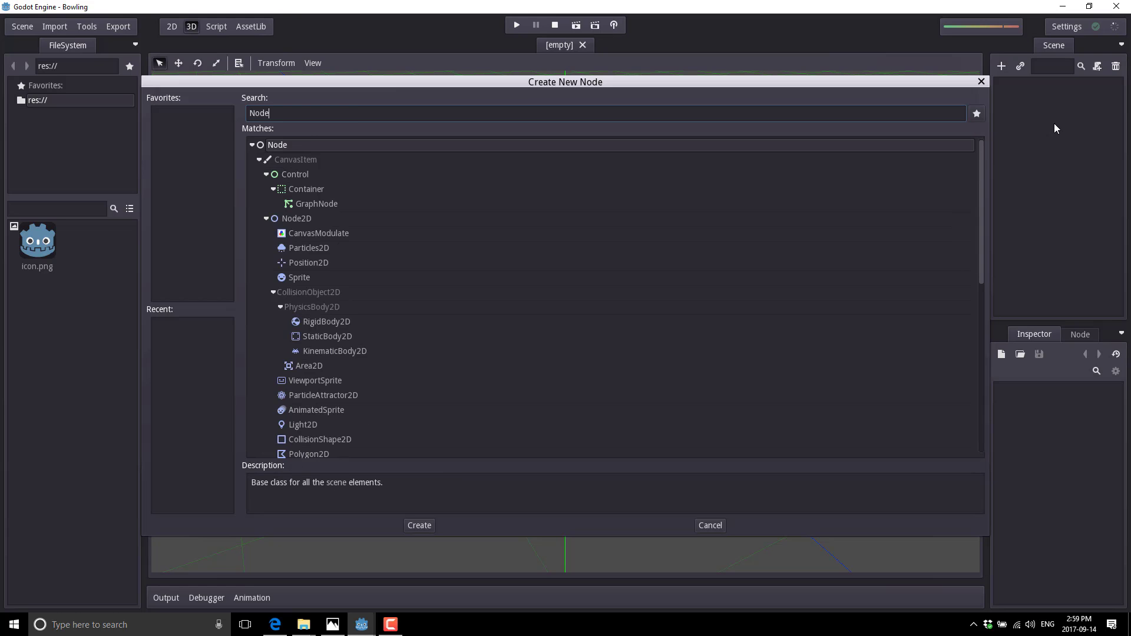
pyautogui.doubleClick(281, 147)
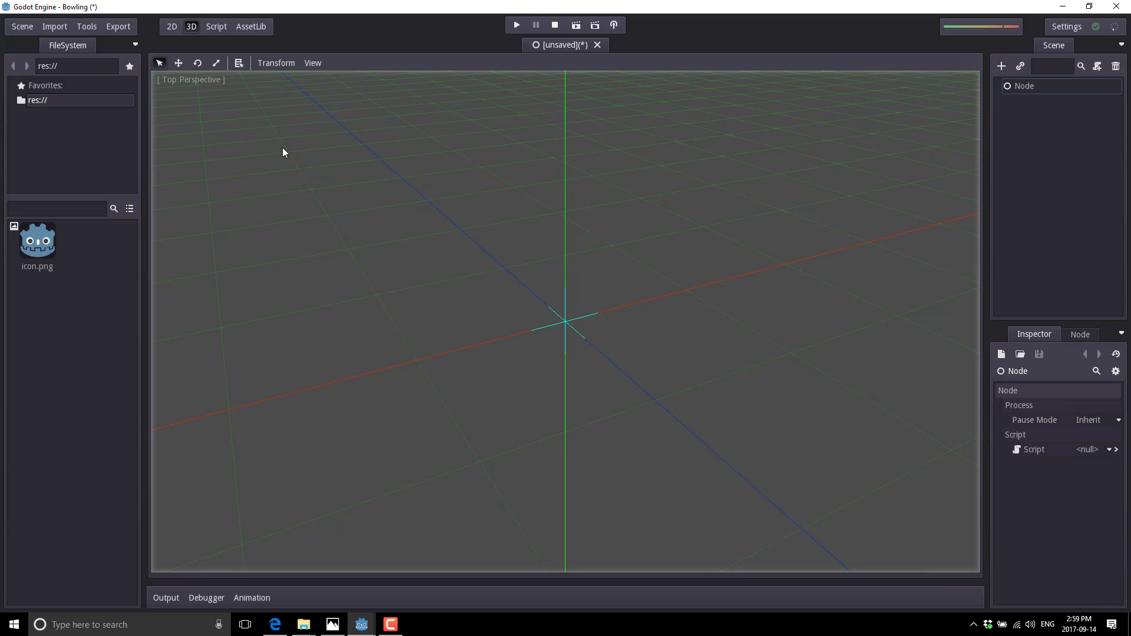
# Step: Rename the root node to Root
pyautogui.click(1012, 86)
pyautogui.click(1016, 86)
pyautogui.write('Roo')
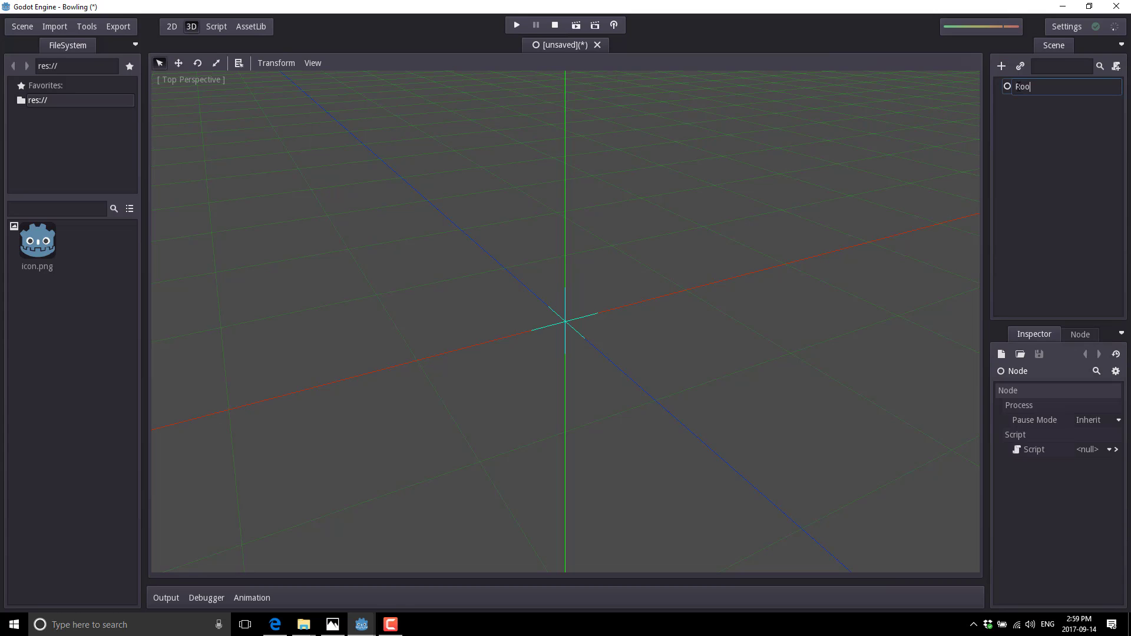
pyautogui.write('t')
pyautogui.press('Return')
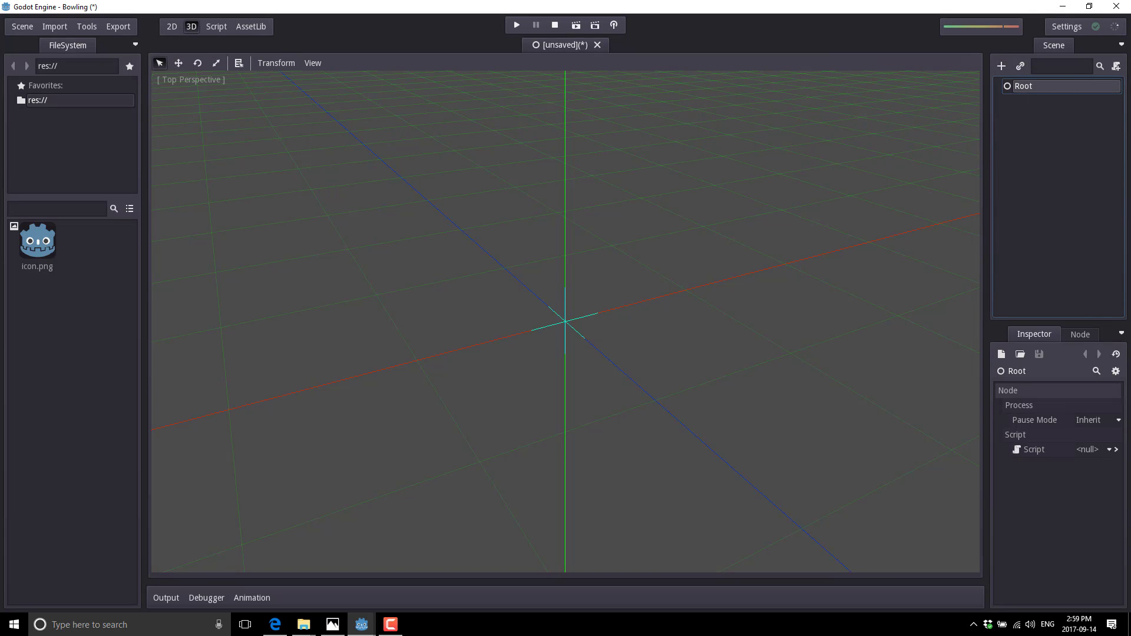
pyautogui.click(27, 27)
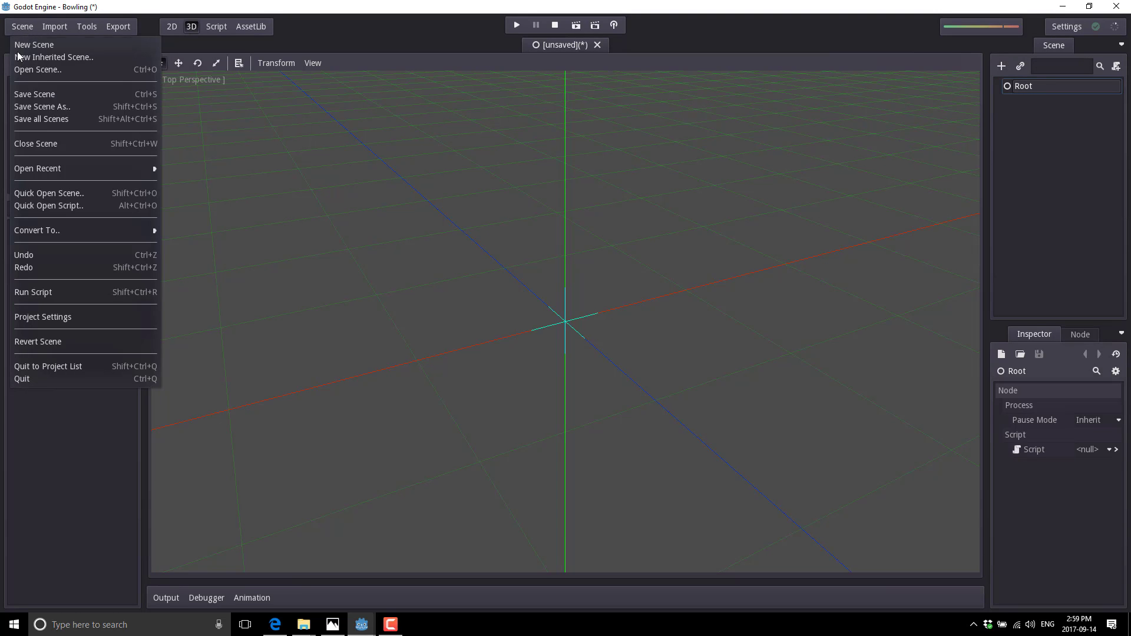
# Step: Save the scene under the new file name TitleScene.tscn in res://
pyautogui.click(27, 107)
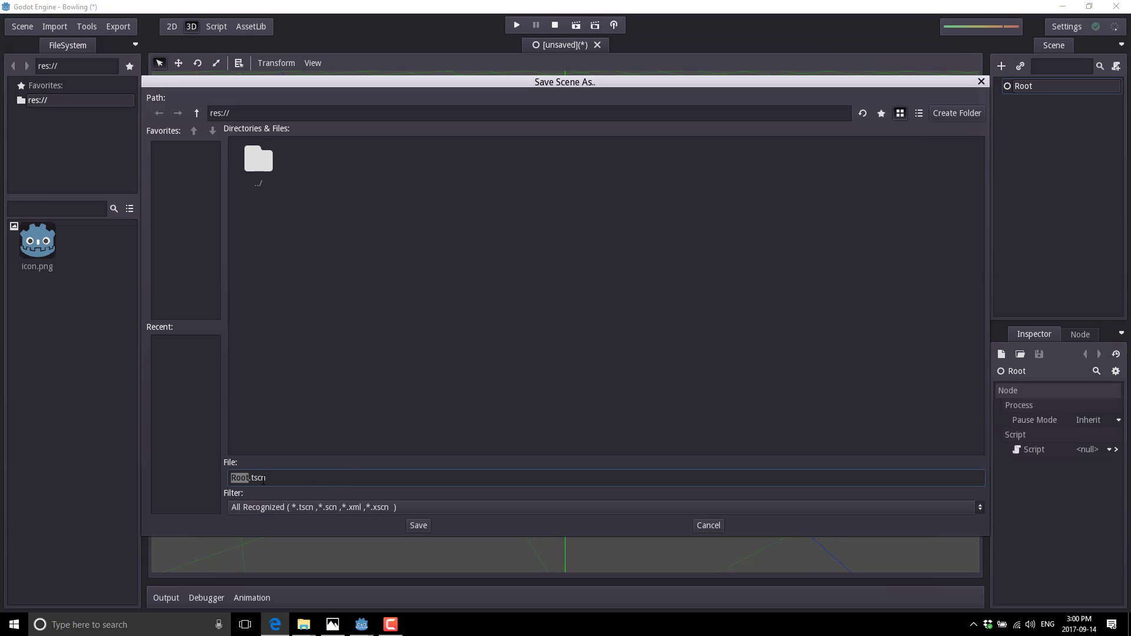
pyautogui.doubleClick(242, 478)
pyautogui.write('TitieScene.tscn')
pyautogui.press('Return')
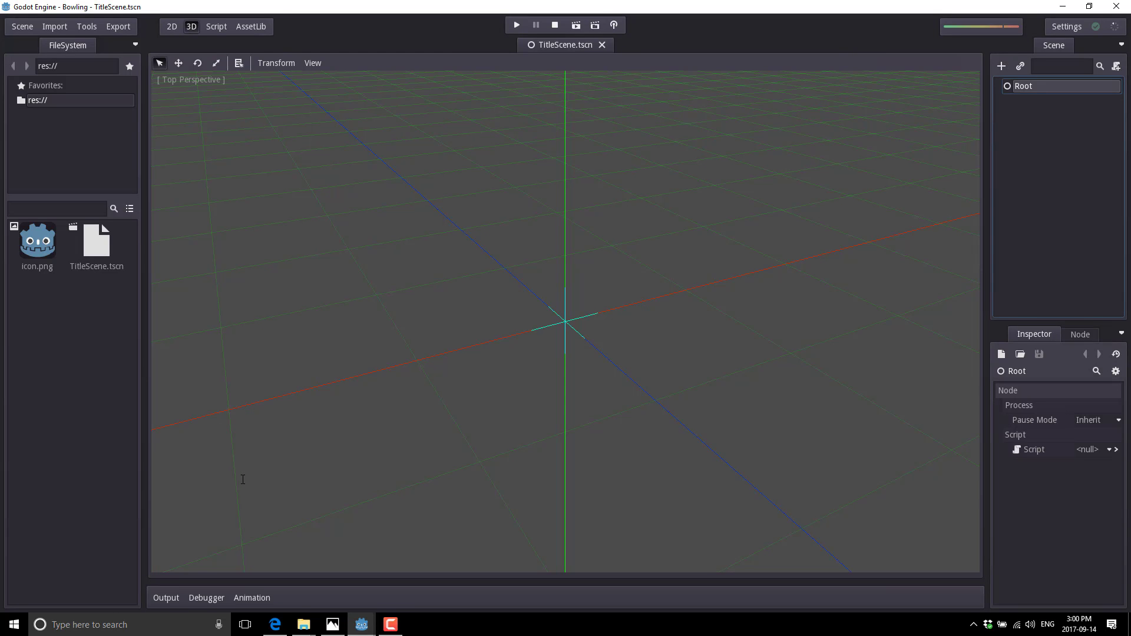
# Step: Run the project, choosing TitleScene.tscn as the main scene
pyautogui.click(509, 25)
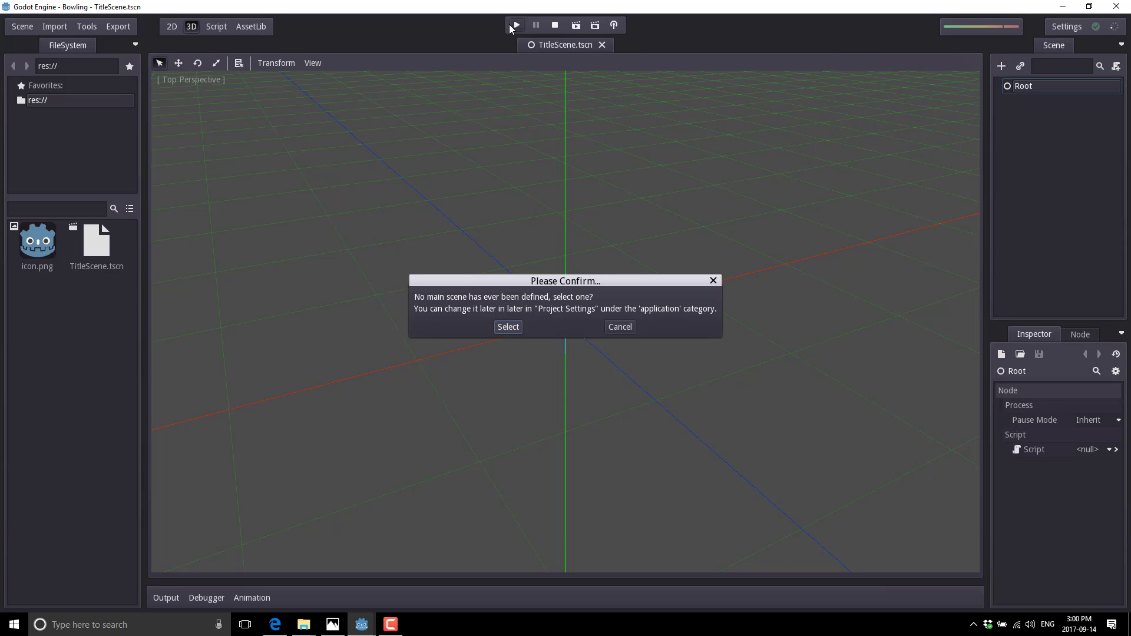
pyautogui.click(515, 327)
pyautogui.doubleClick(311, 158)
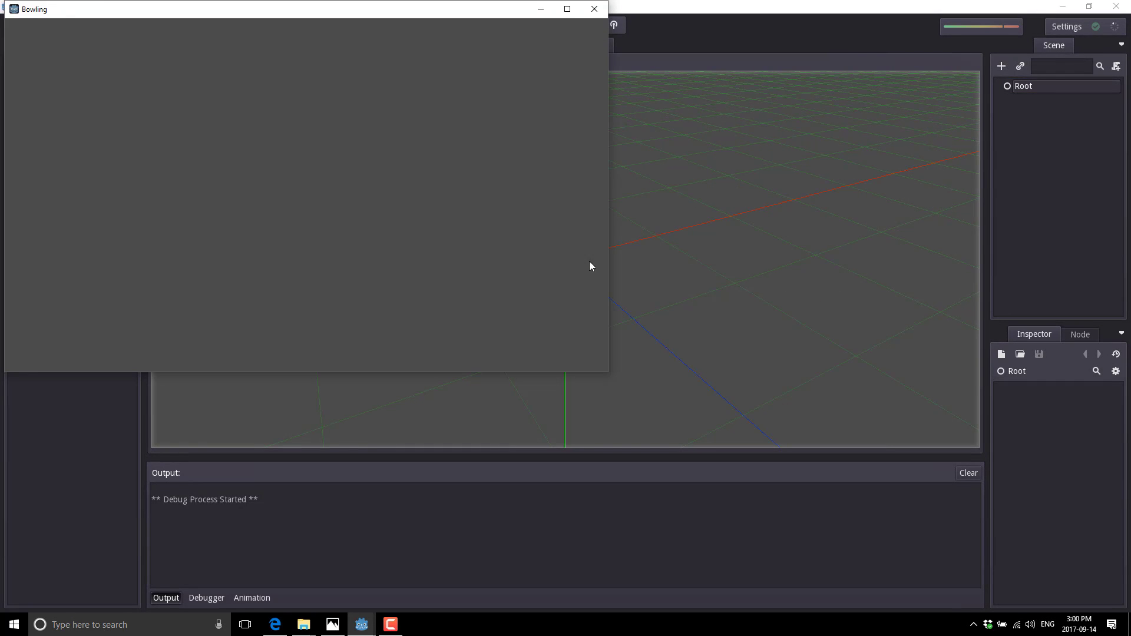
# Step: Close the running game window and switch the editor to the 2D workspace
pyautogui.moveTo(69, 17); pyautogui.dragTo(368, 179)
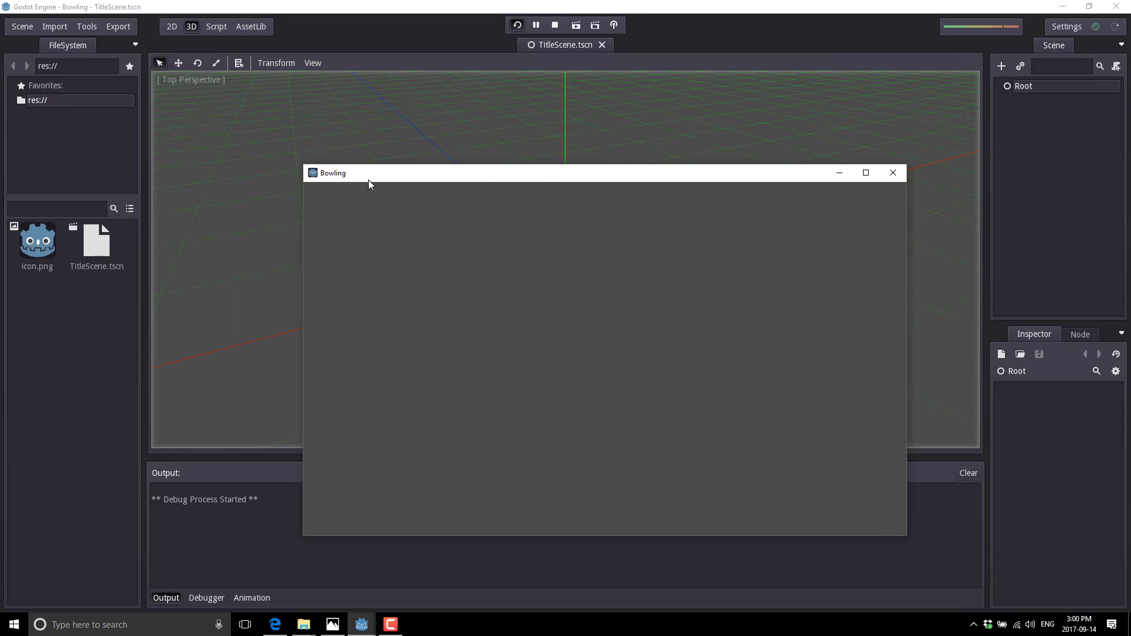
pyautogui.click(894, 173)
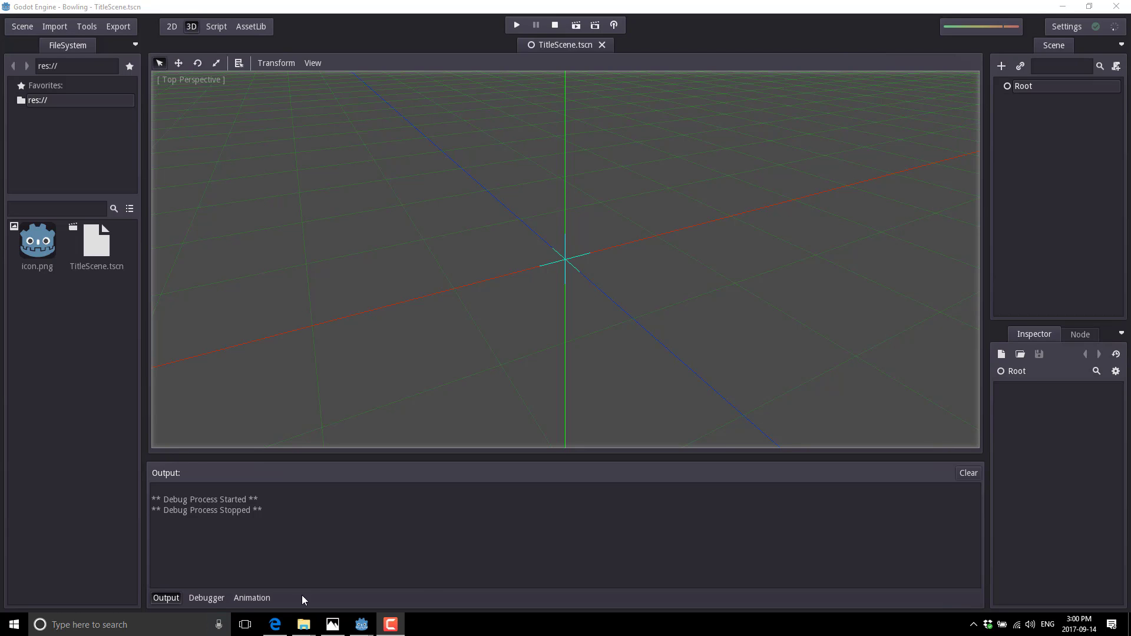
pyautogui.moveTo(301, 620)
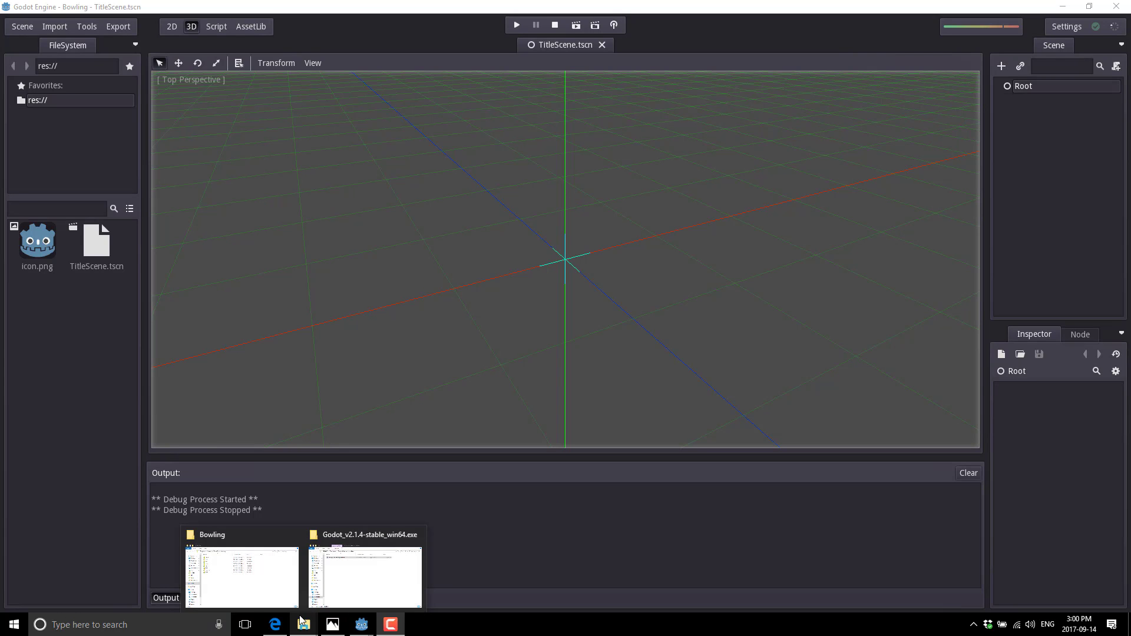
pyautogui.click(172, 27)
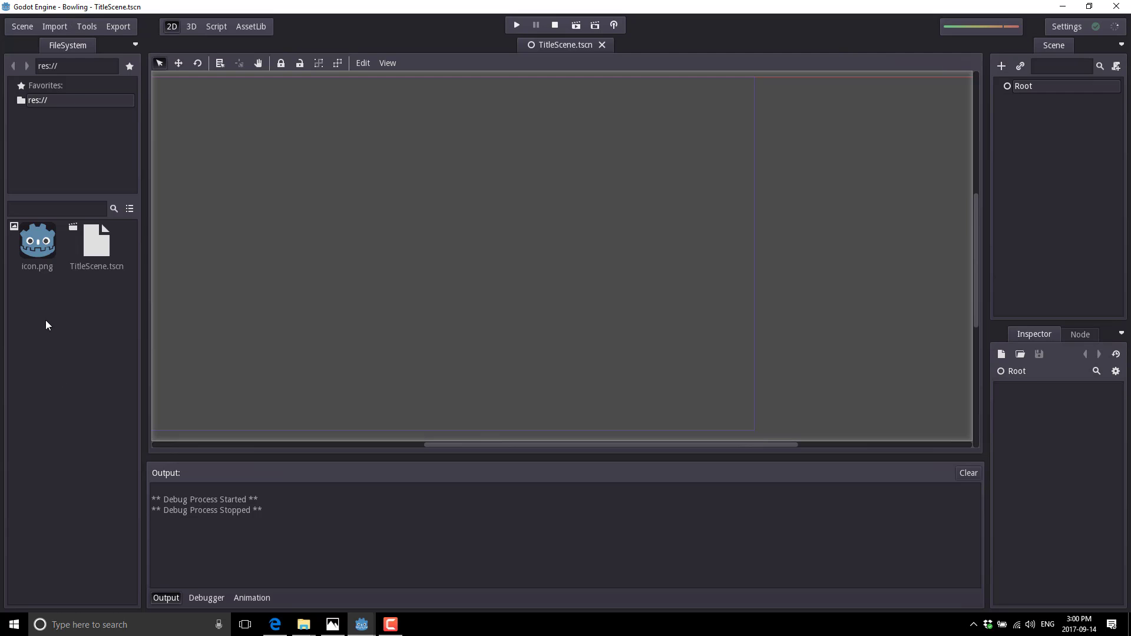
# Step: Start a texture import with Titlescreen.png from D:/Dropbox/Patreon/Game Kits/Bowling/Title as source
pyautogui.rightClick(85, 248)
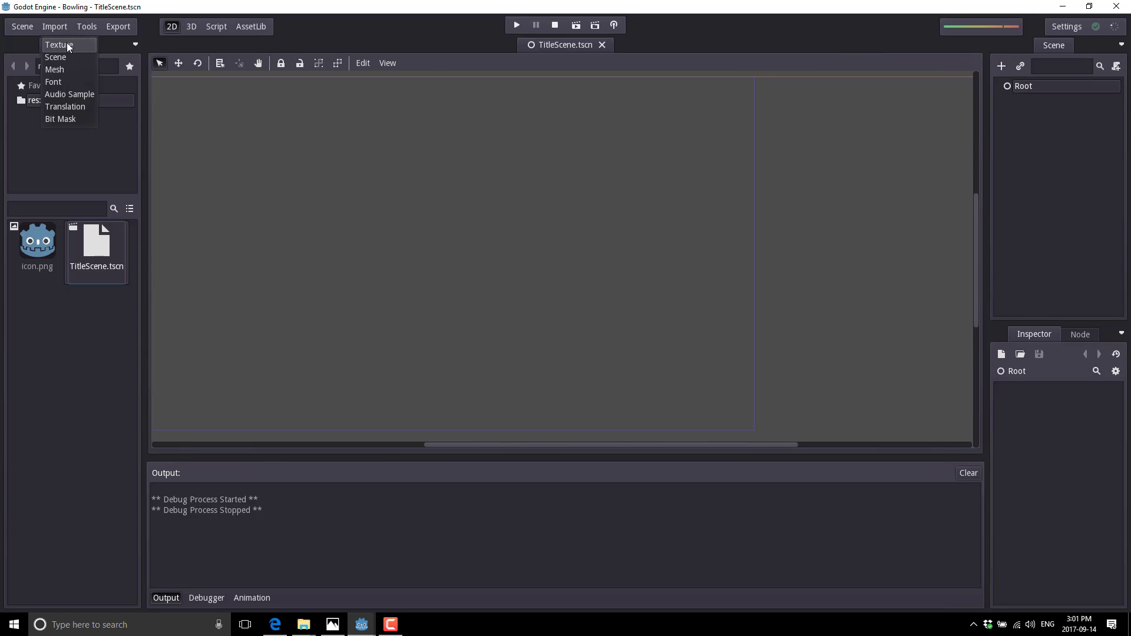
pyautogui.click(69, 46)
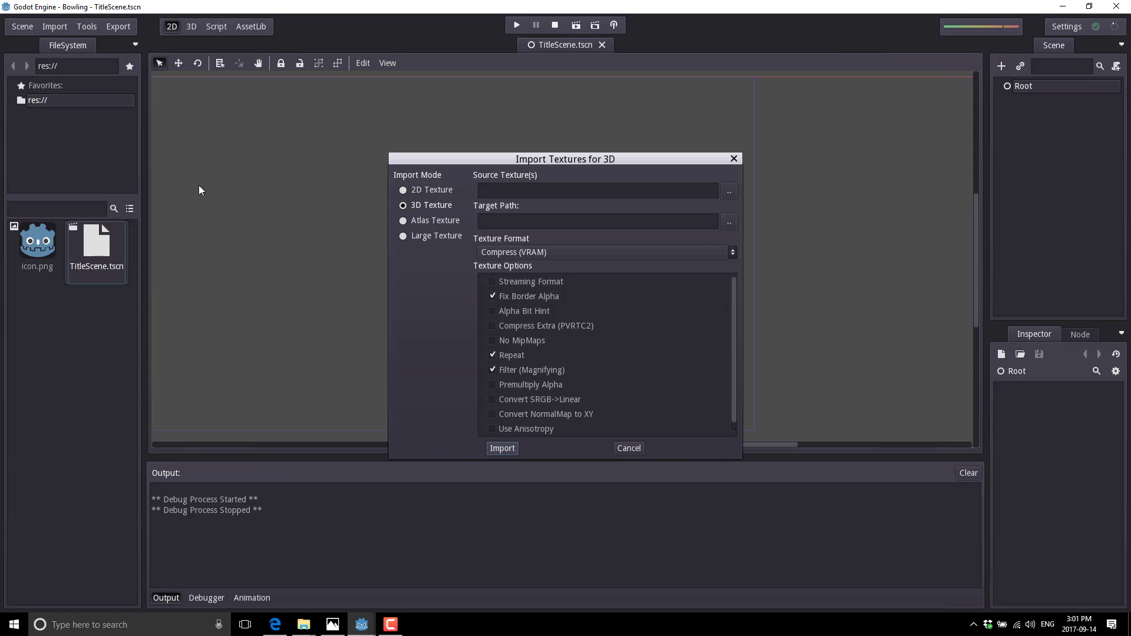
pyautogui.click(729, 192)
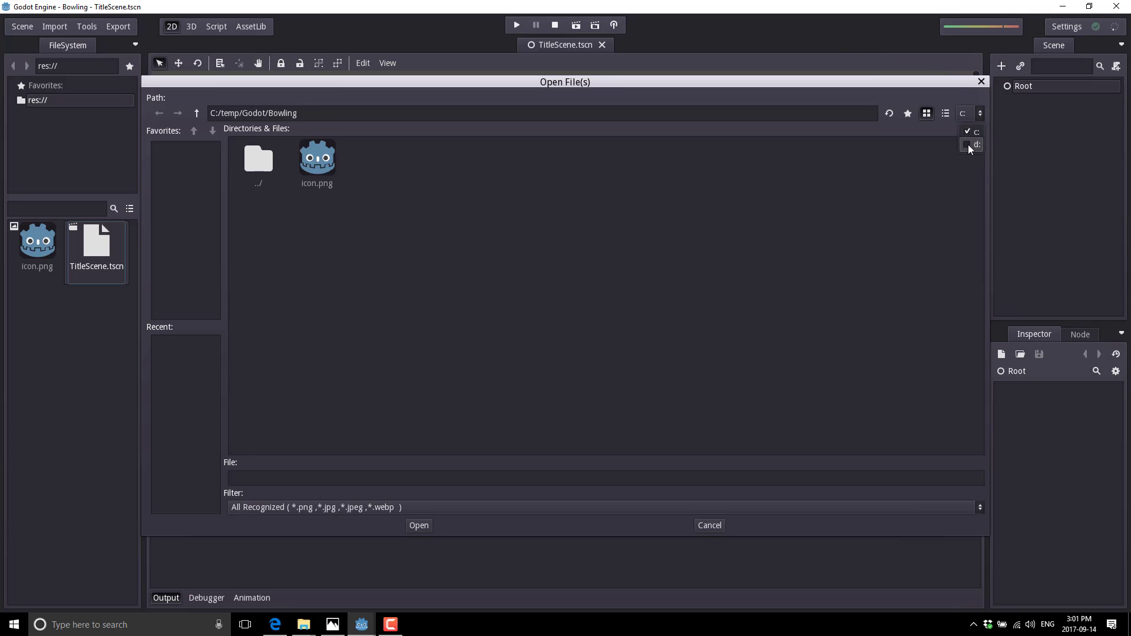
pyautogui.click(971, 145)
pyautogui.doubleClick(387, 169)
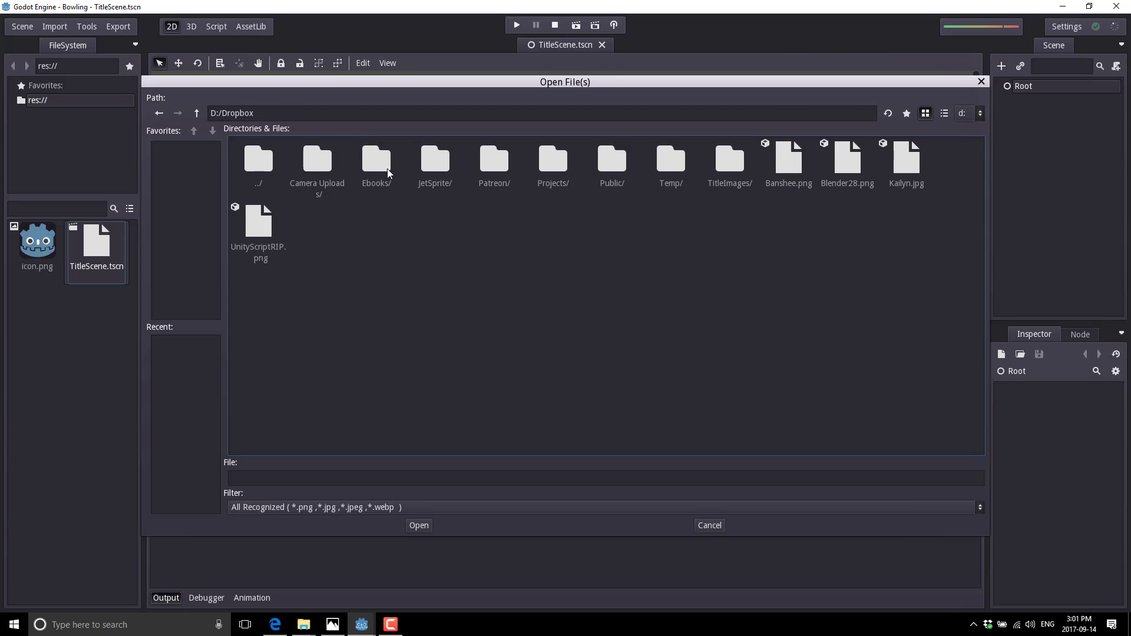
pyautogui.doubleClick(494, 165)
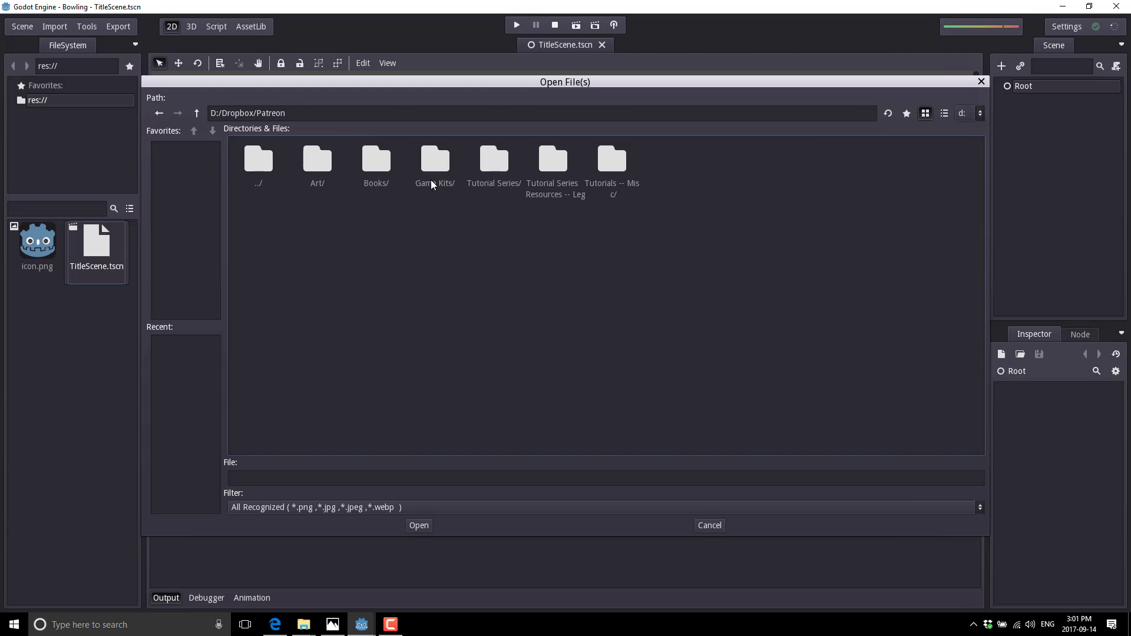
pyautogui.doubleClick(430, 179)
pyautogui.doubleClick(313, 171)
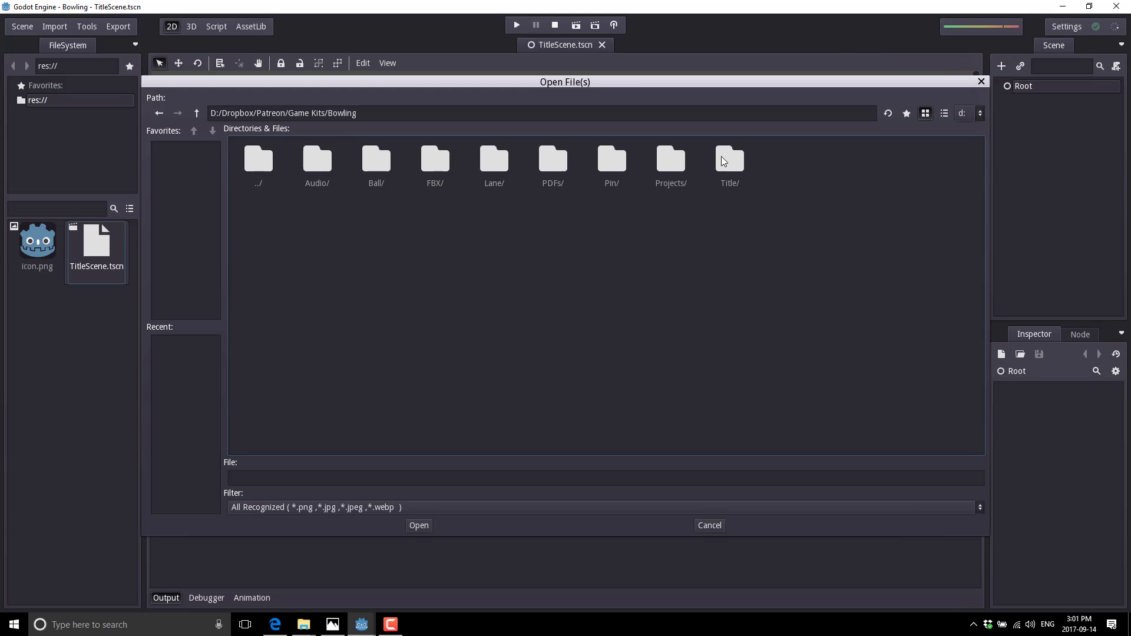
pyautogui.doubleClick(724, 160)
pyautogui.doubleClick(328, 170)
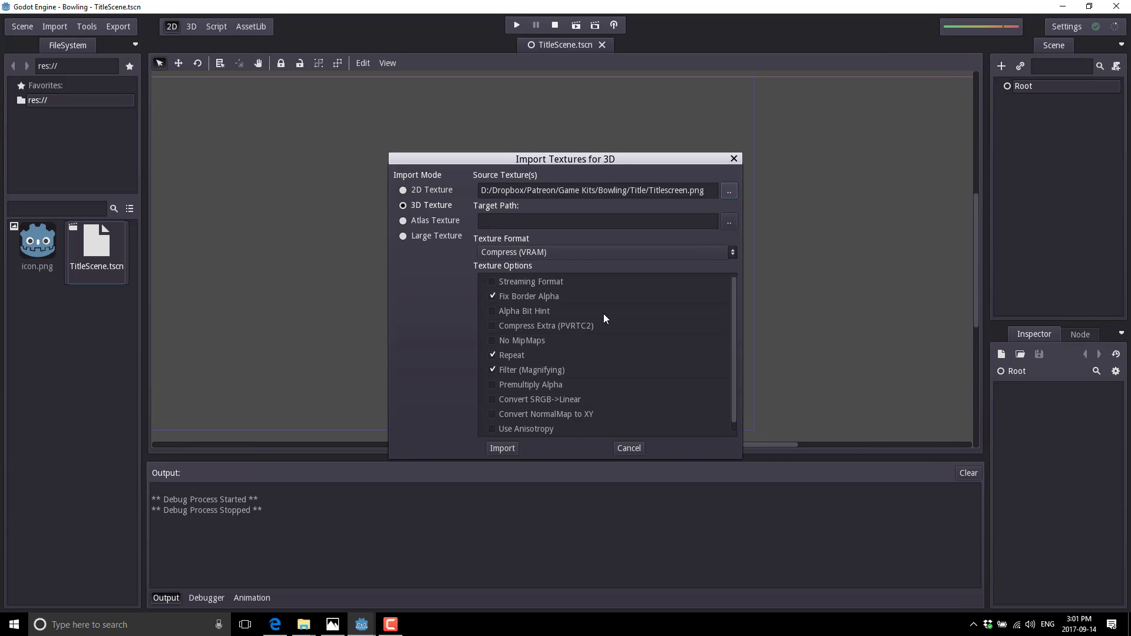
# Step: Set the import target to the project root and import the texture as Titlescreen.tex
pyautogui.click(729, 222)
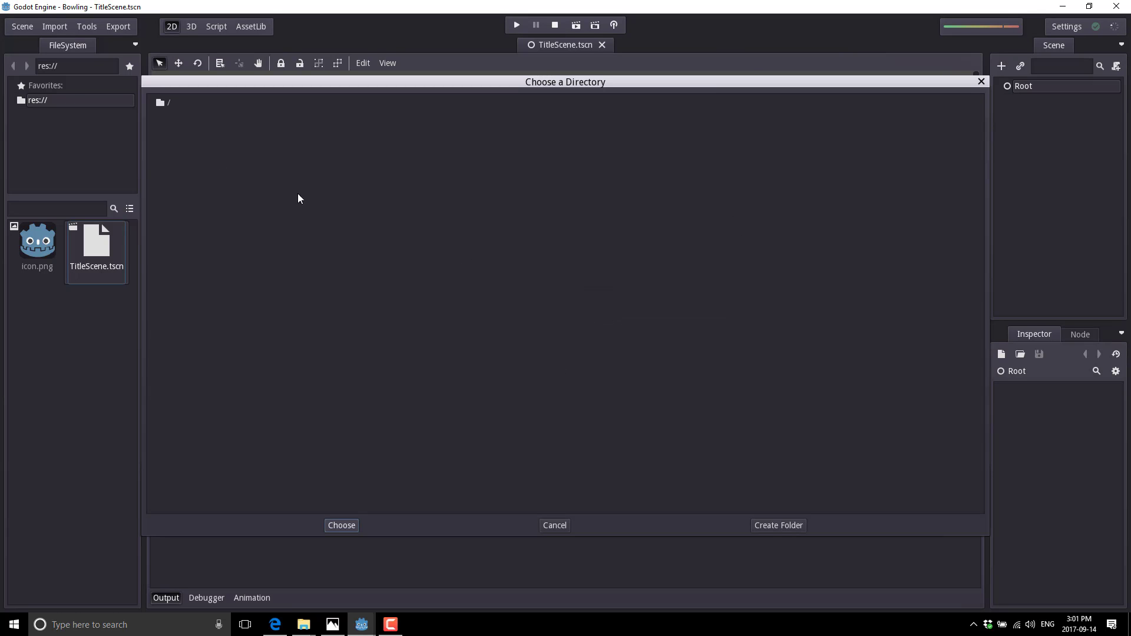
pyautogui.doubleClick(190, 107)
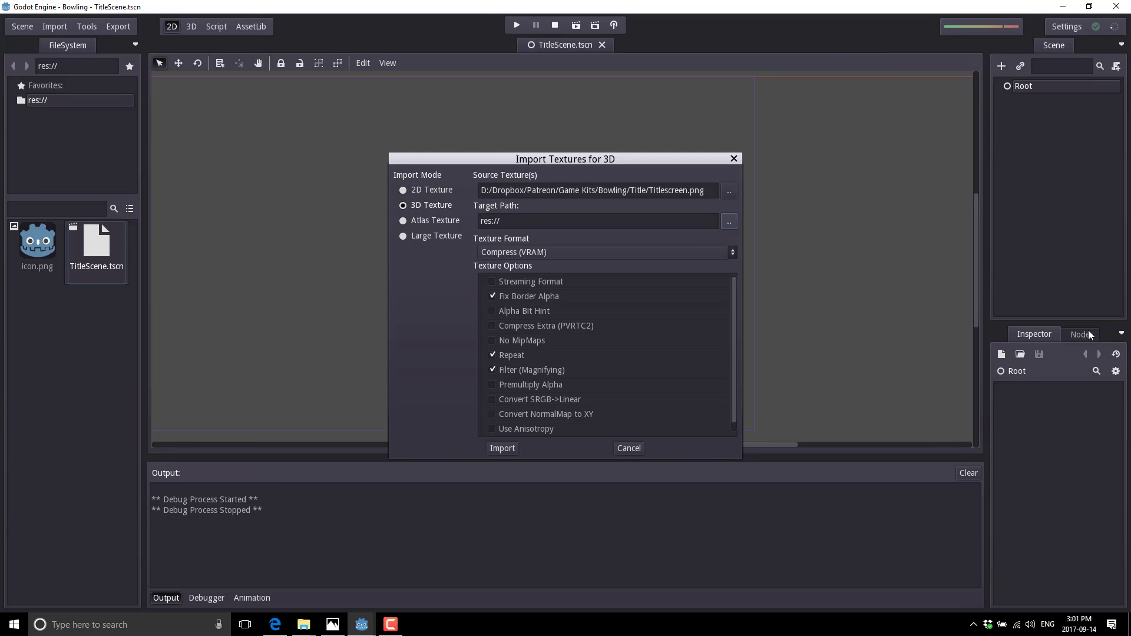
pyautogui.press('F10')
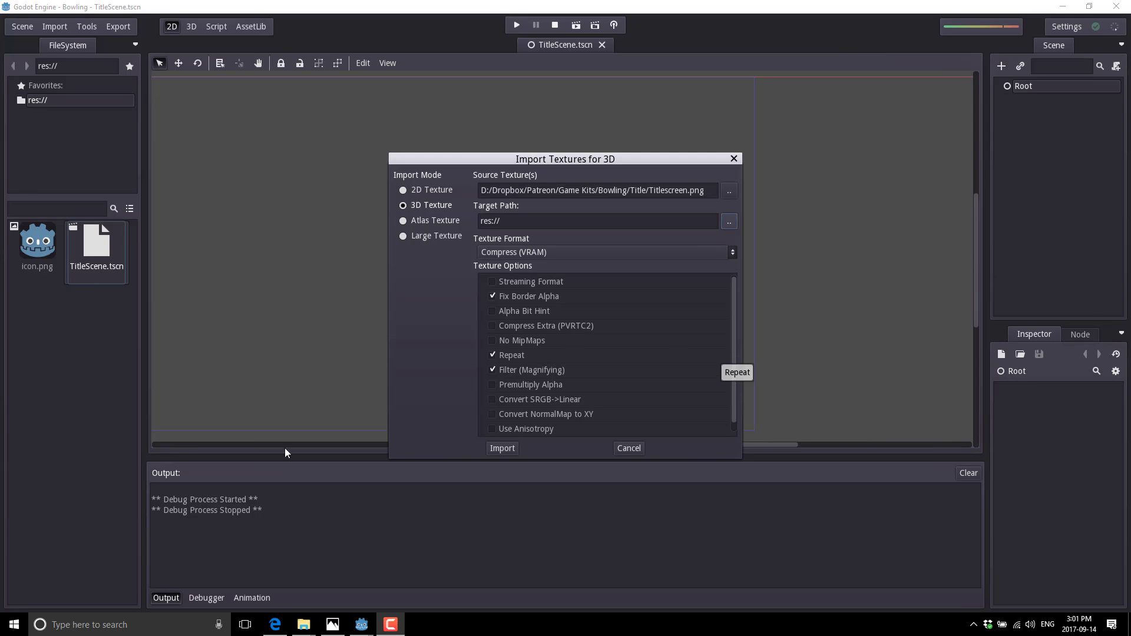
pyautogui.click(507, 449)
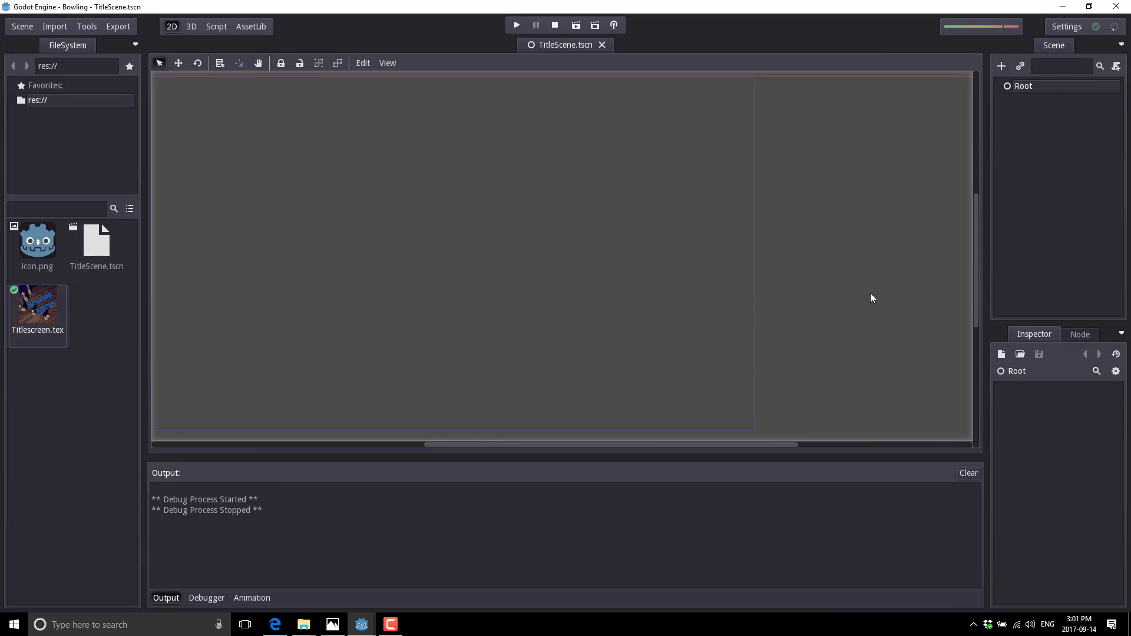
# Step: Add a TextureFrame node under Root, found by searching 'Texture'
pyautogui.click(1009, 86)
pyautogui.rightClick(1009, 83)
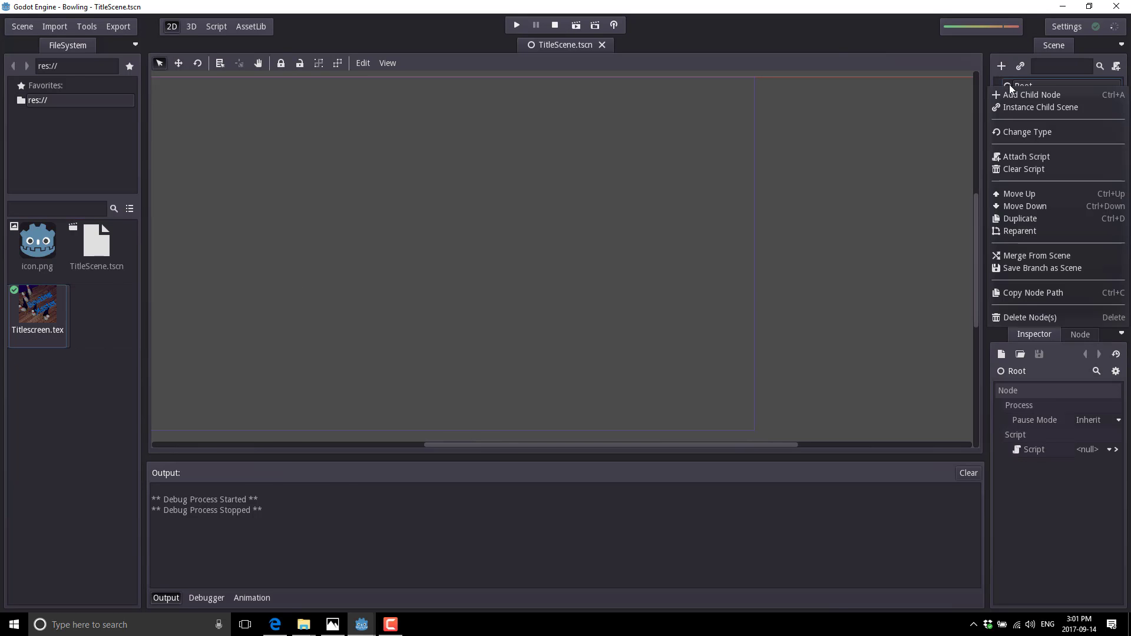
pyautogui.click(1019, 93)
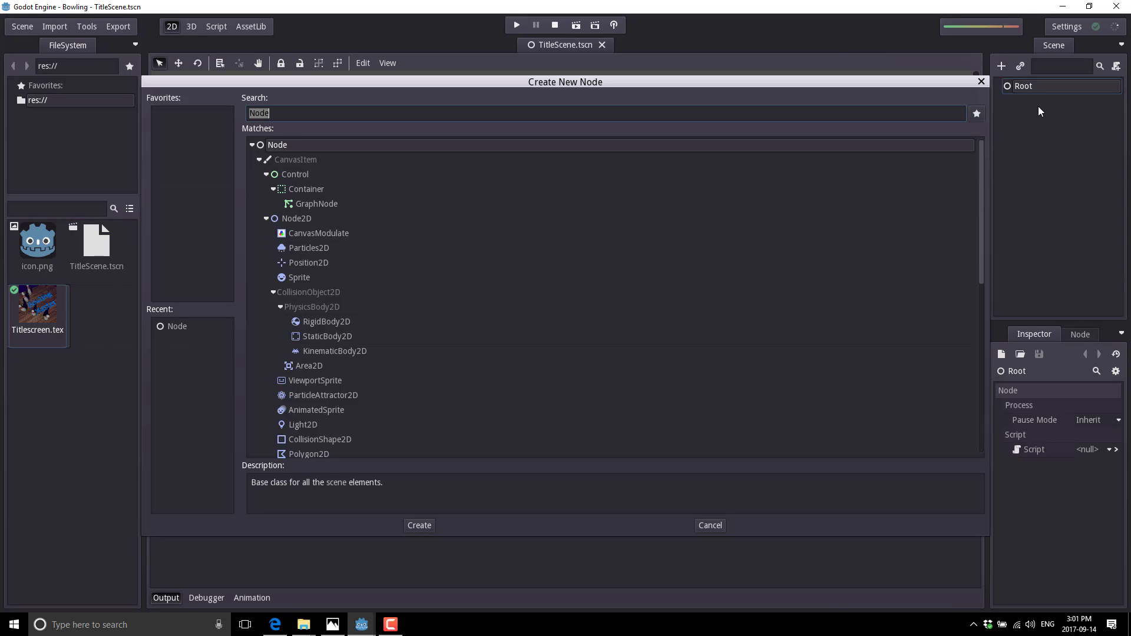
pyautogui.write('Texture')
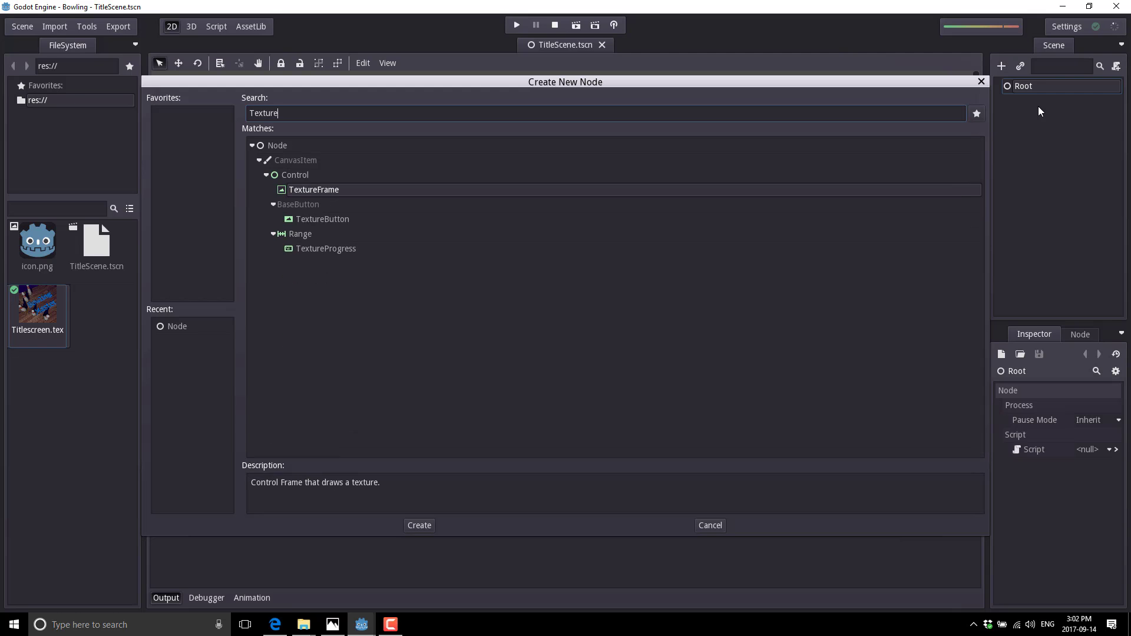
pyautogui.doubleClick(337, 189)
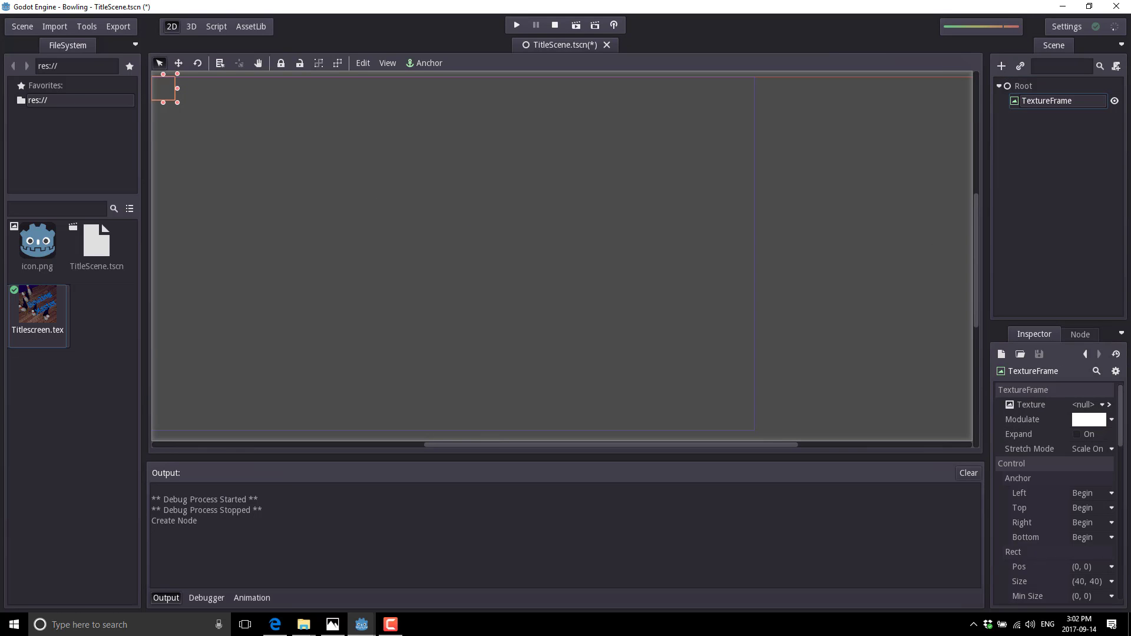
# Step: Turn on Expand and load Titlescreen.tex as the TextureFrame's texture
pyautogui.click(1078, 435)
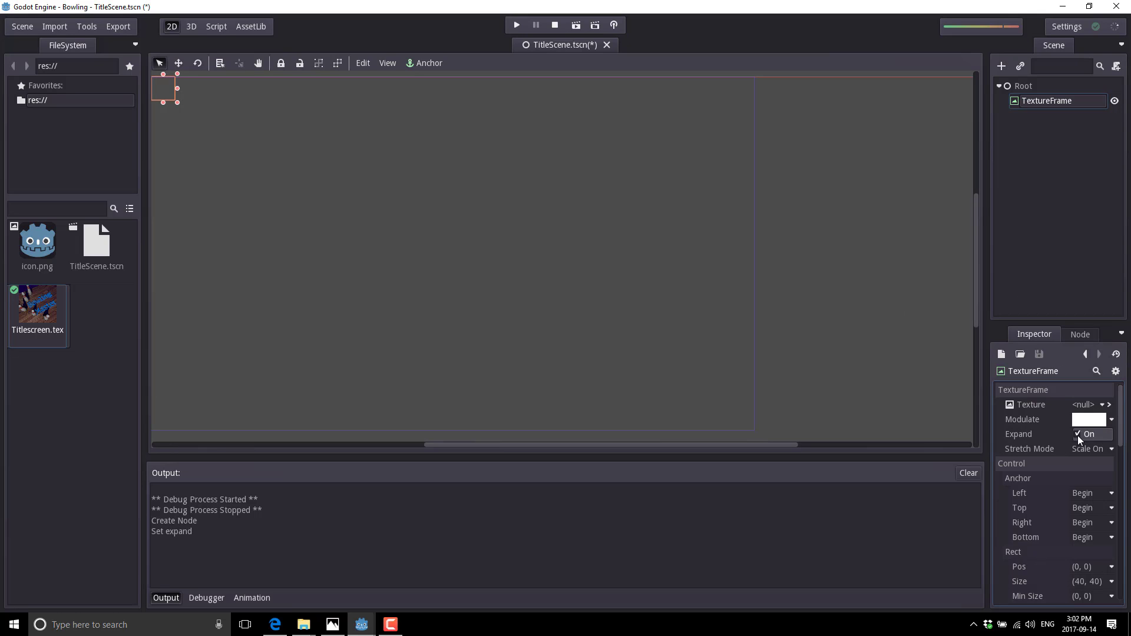
pyautogui.click(1101, 404)
pyautogui.click(1054, 465)
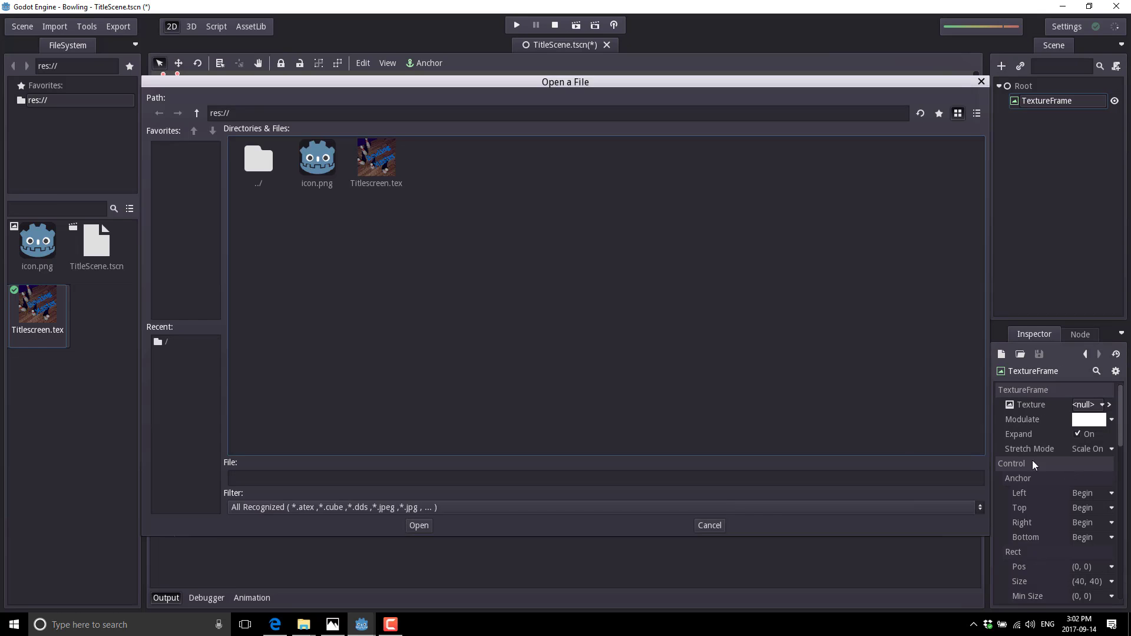
pyautogui.doubleClick(370, 171)
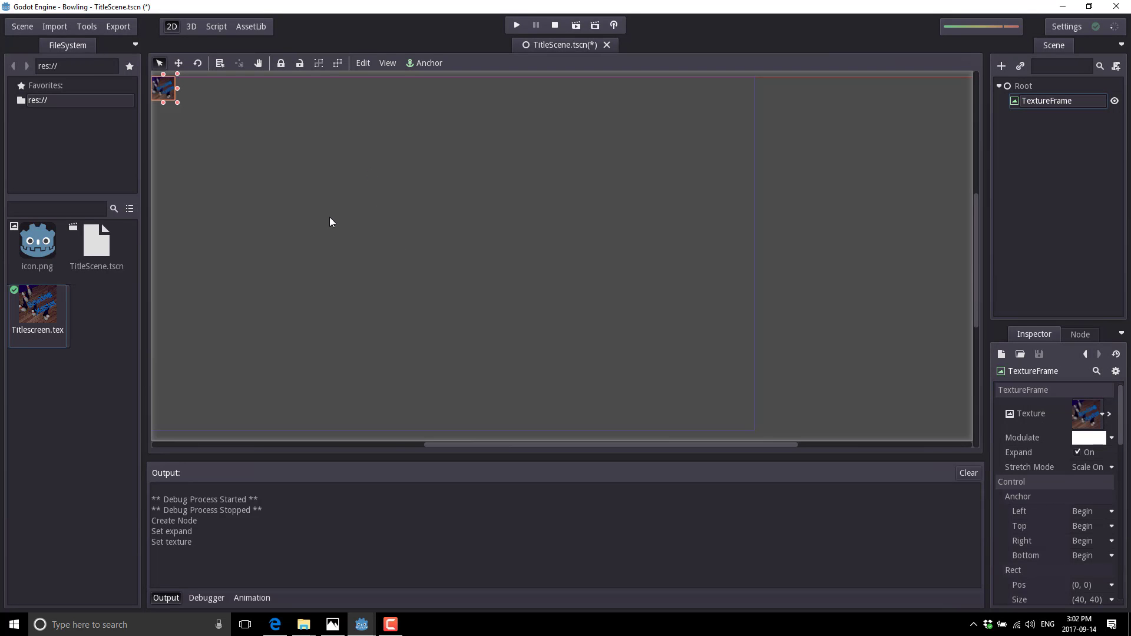
# Step: Stretch the TextureFrame to fill the game viewport, about 1025 wide
pyautogui.scroll(-2, 374, 227)
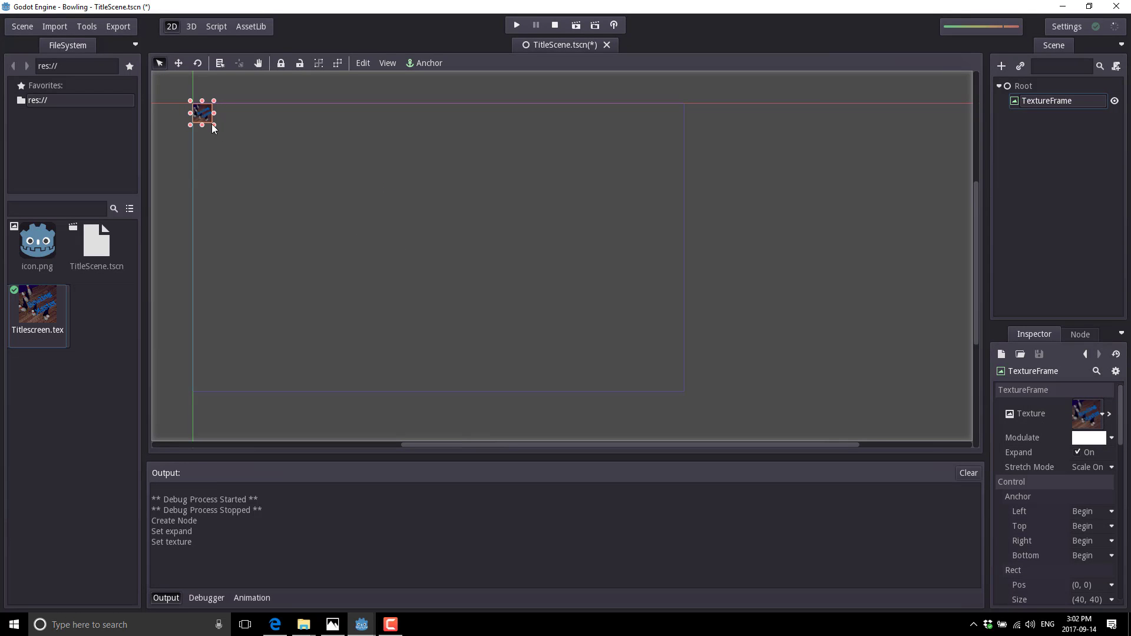
pyautogui.moveTo(214, 126); pyautogui.dragTo(686, 392)
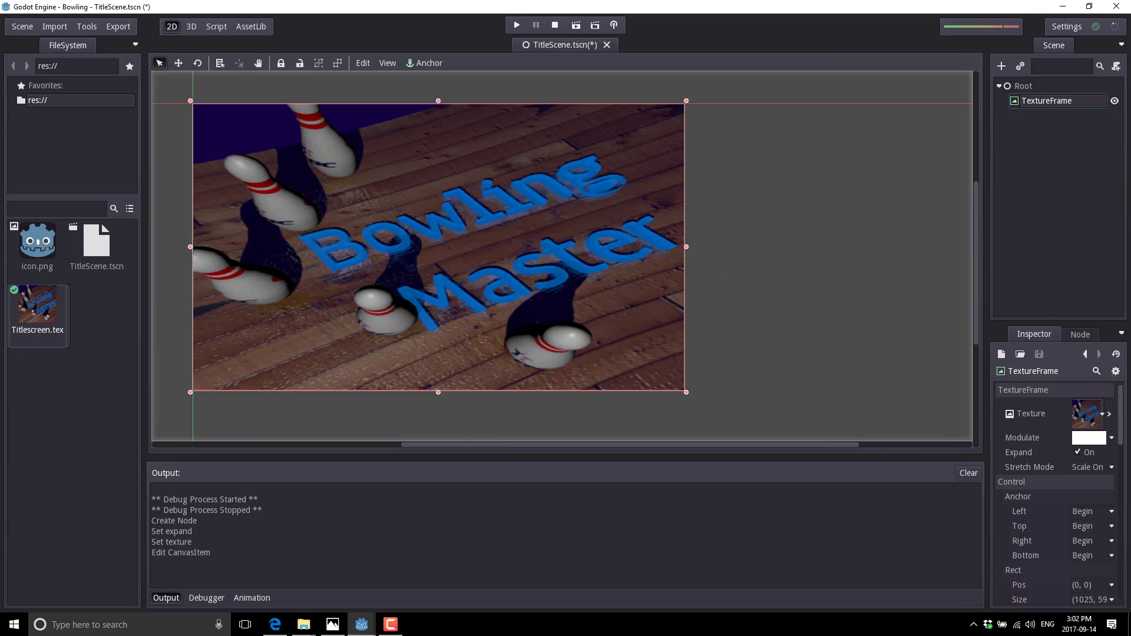
pyautogui.press('F10')
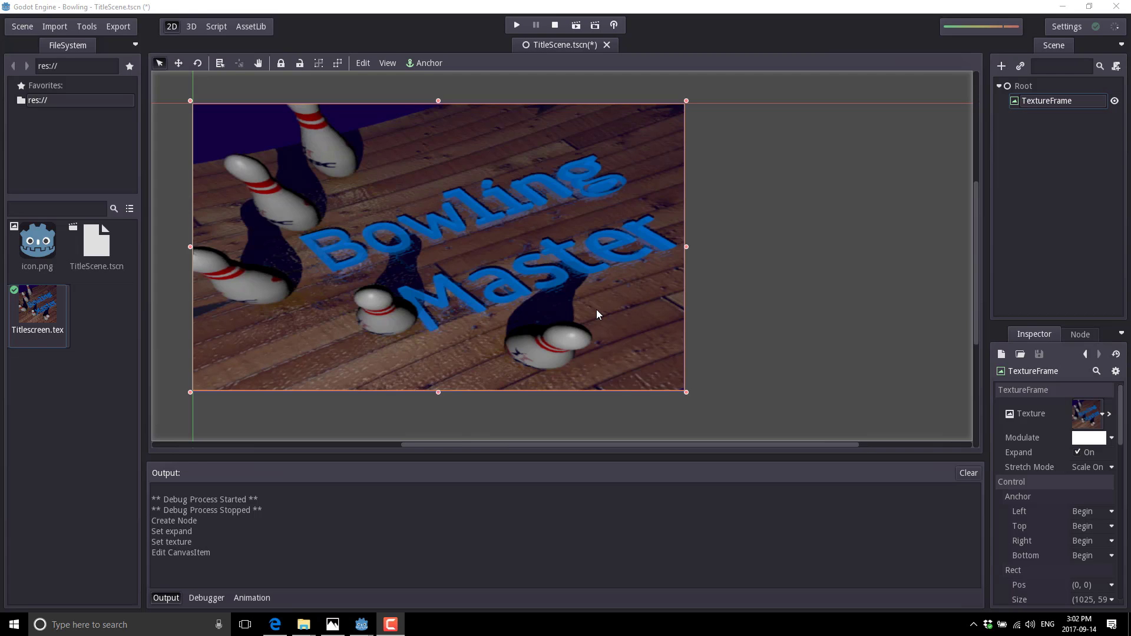
pyautogui.click(1025, 102)
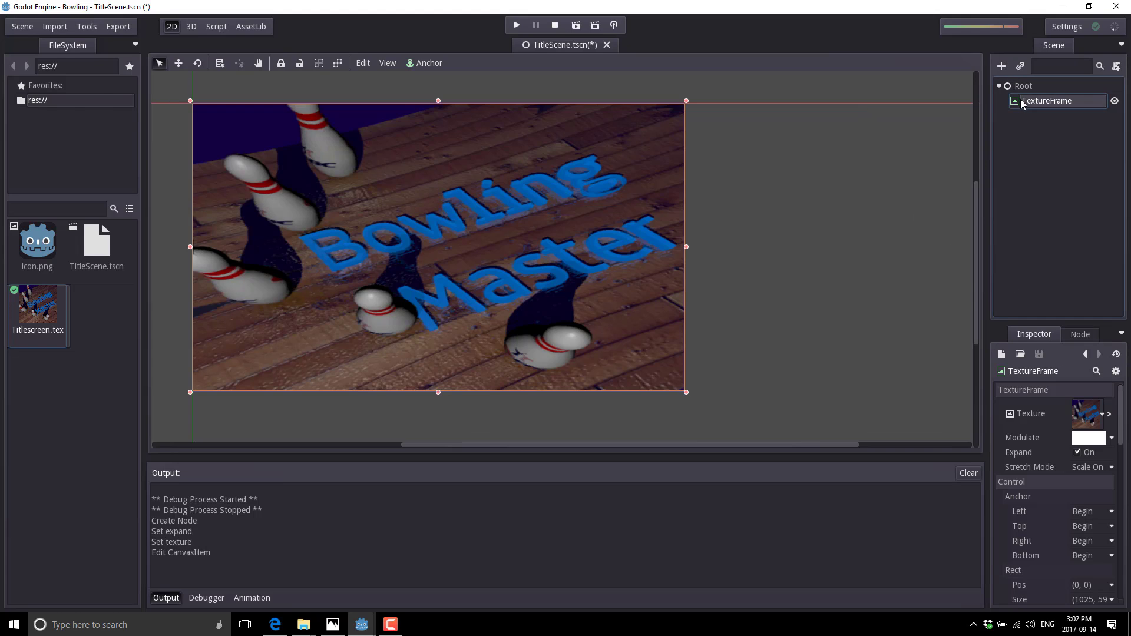
# Step: Start an audio sample import with BowlingOhYeah.wav from D:/Dropbox/Patreon/Game Kits/Bowling/Audio
pyautogui.click(56, 27)
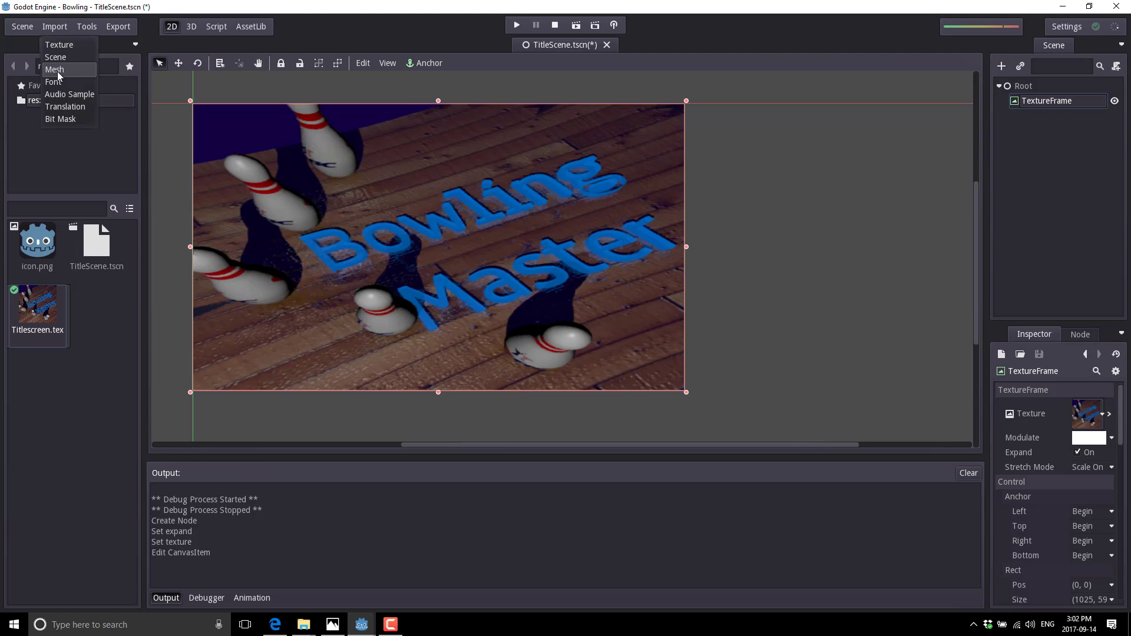
pyautogui.click(69, 95)
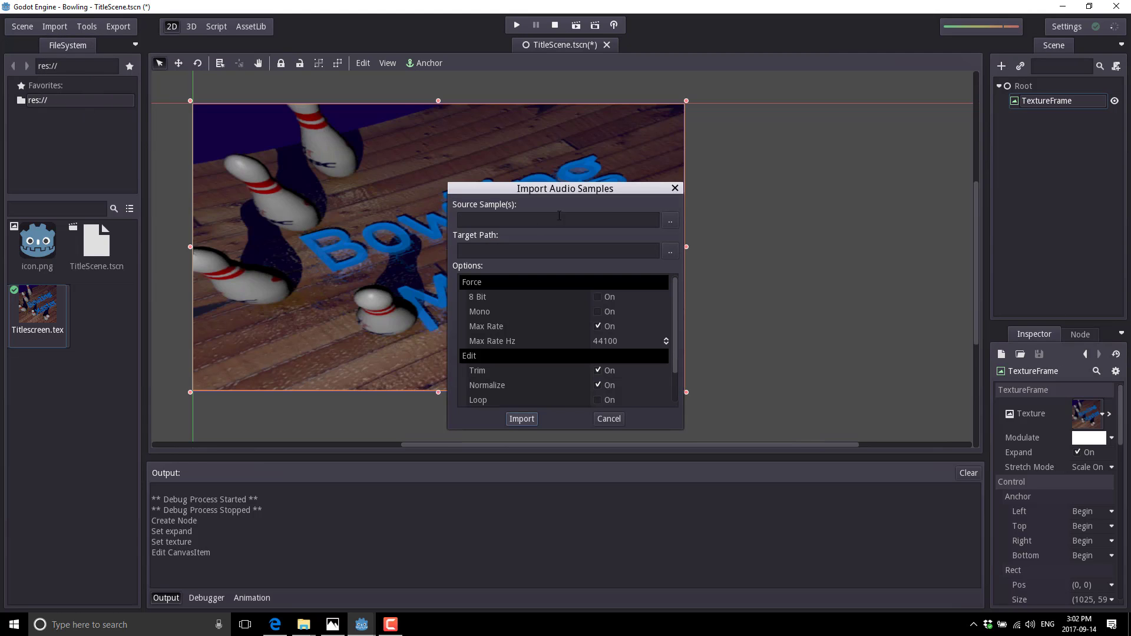
pyautogui.click(669, 221)
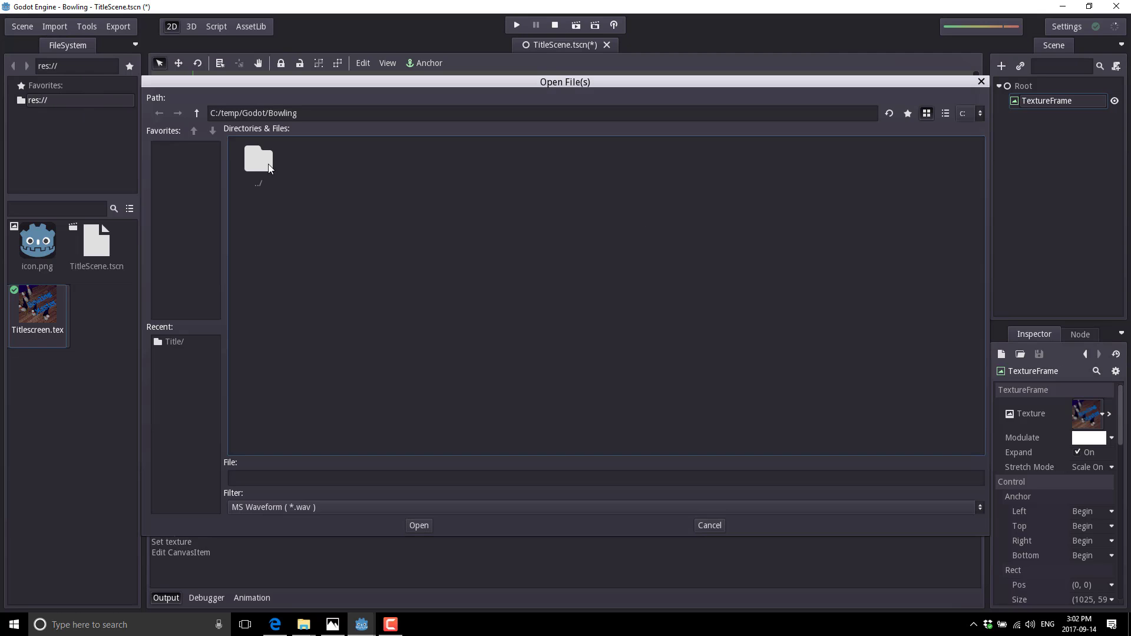
pyautogui.click(980, 114)
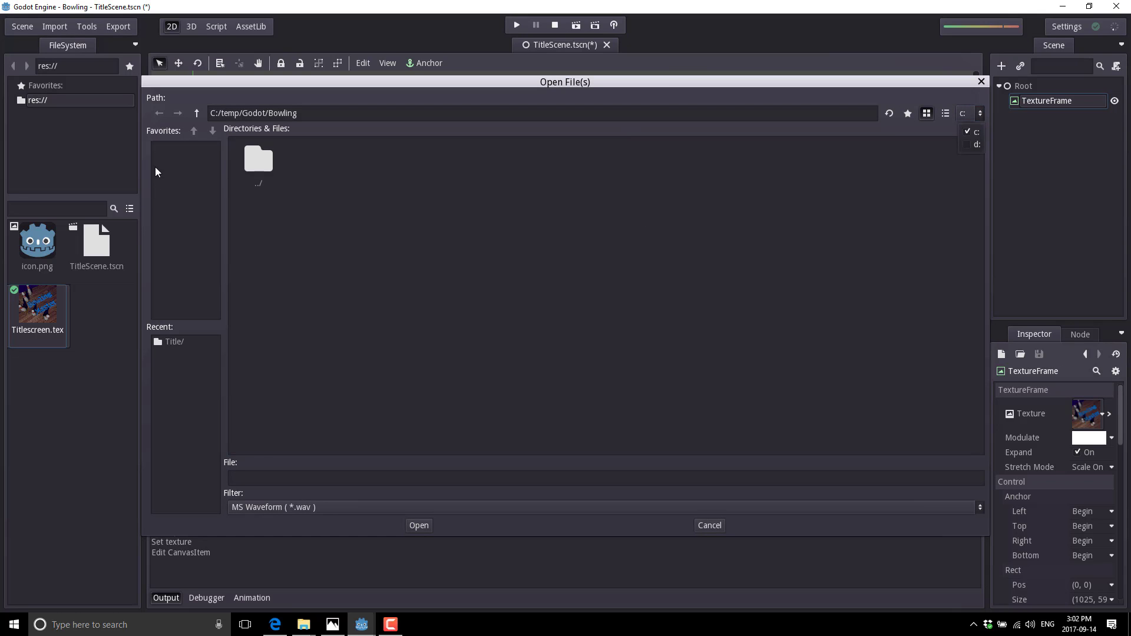
pyautogui.click(972, 144)
pyautogui.doubleClick(380, 168)
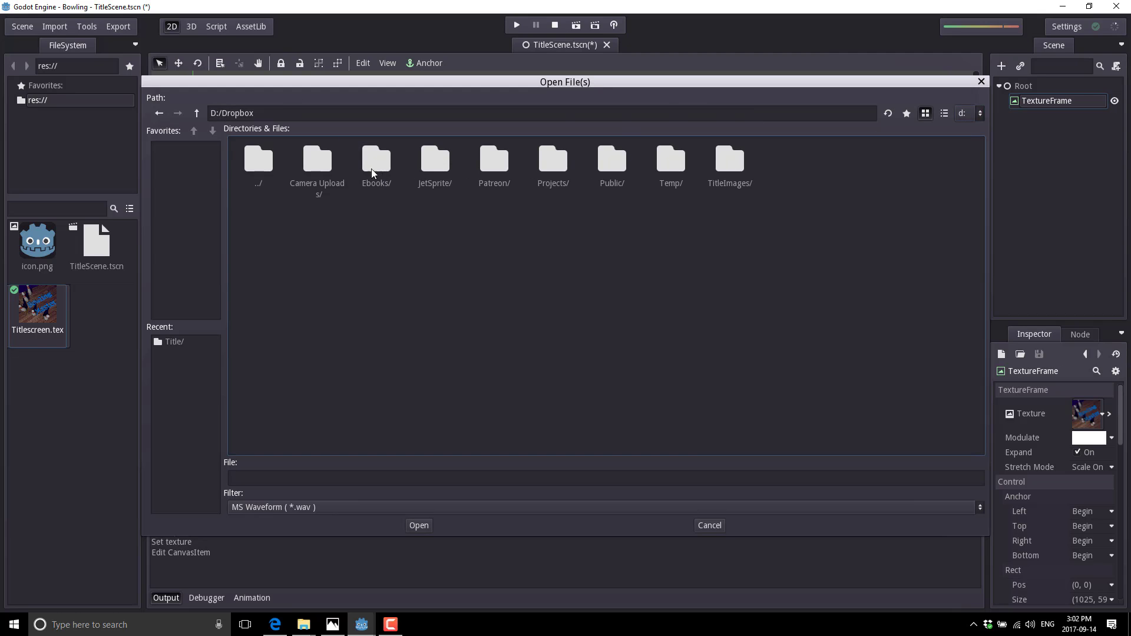
pyautogui.doubleClick(503, 167)
pyautogui.doubleClick(424, 175)
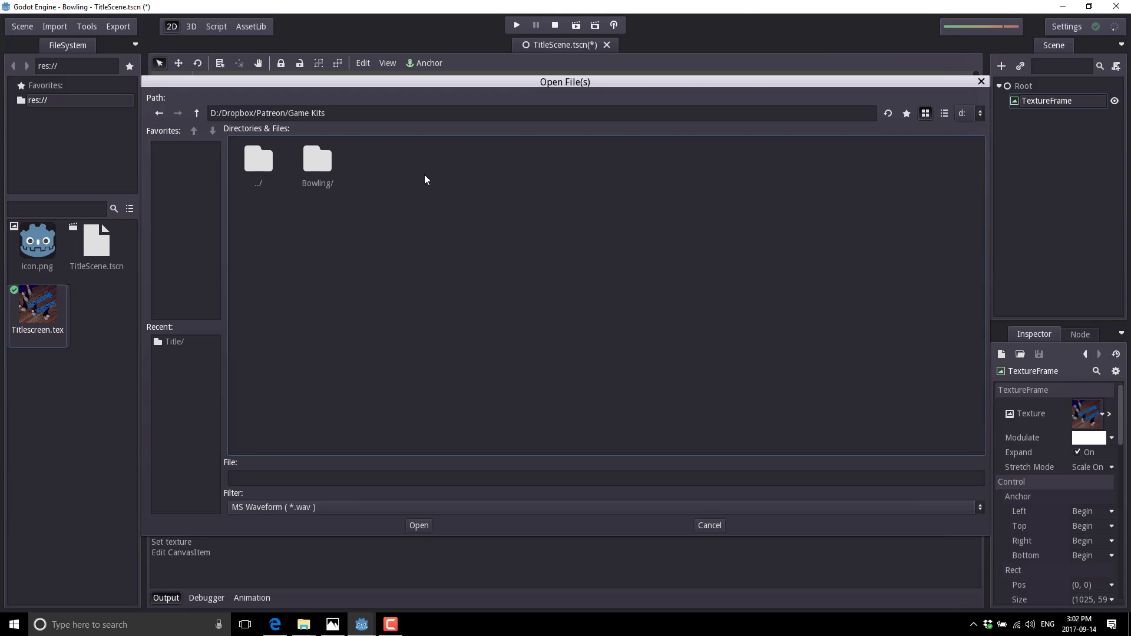
pyautogui.doubleClick(327, 165)
pyautogui.doubleClick(325, 167)
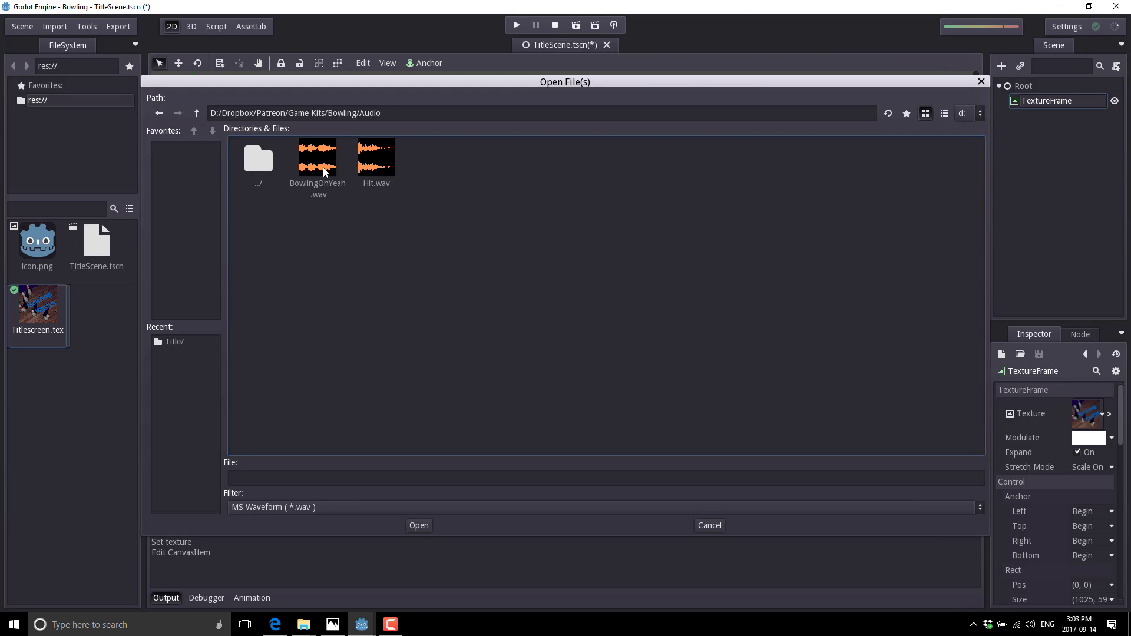
pyautogui.click(323, 168)
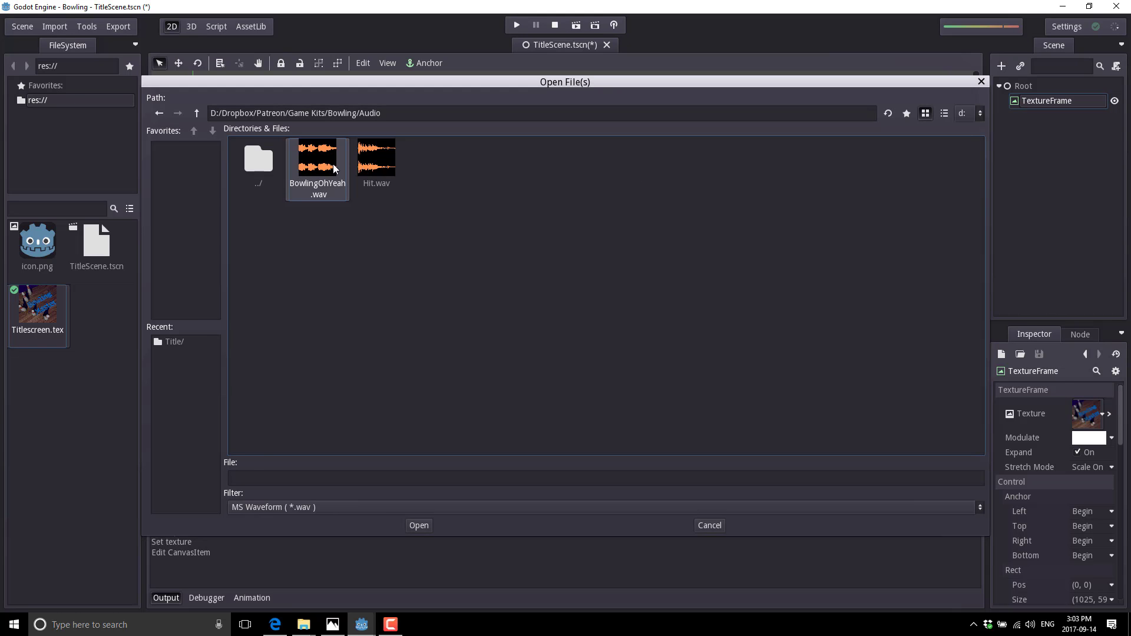
pyautogui.doubleClick(333, 168)
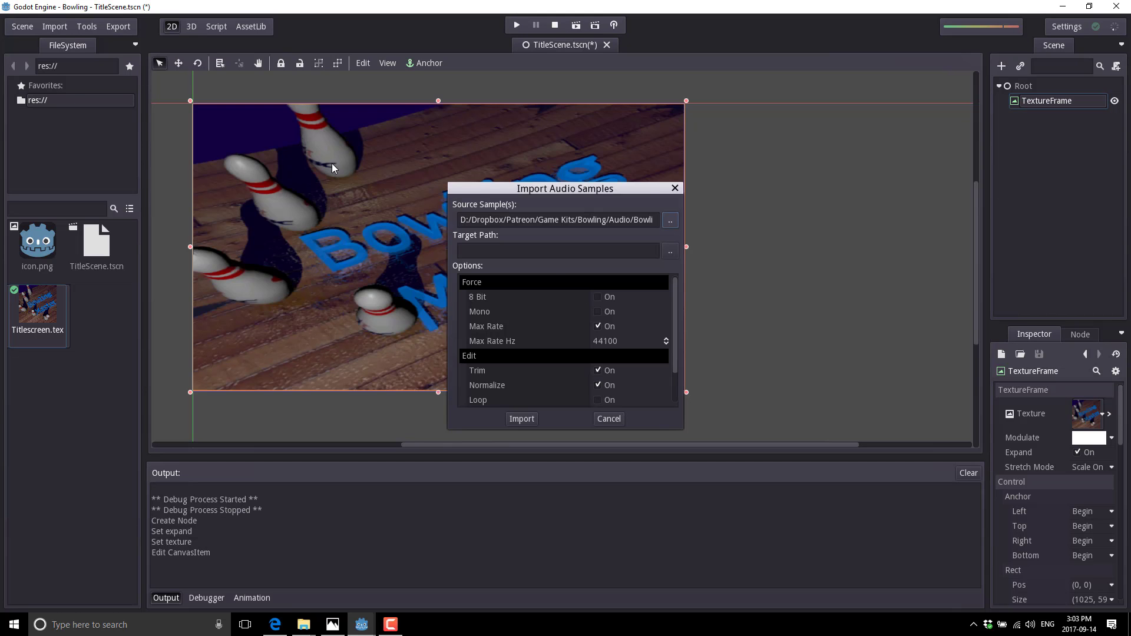
# Step: Target the project root, turn Loop on, and import the BowlingOhYeah sample
pyautogui.click(670, 249)
pyautogui.doubleClick(190, 109)
pyautogui.click(598, 401)
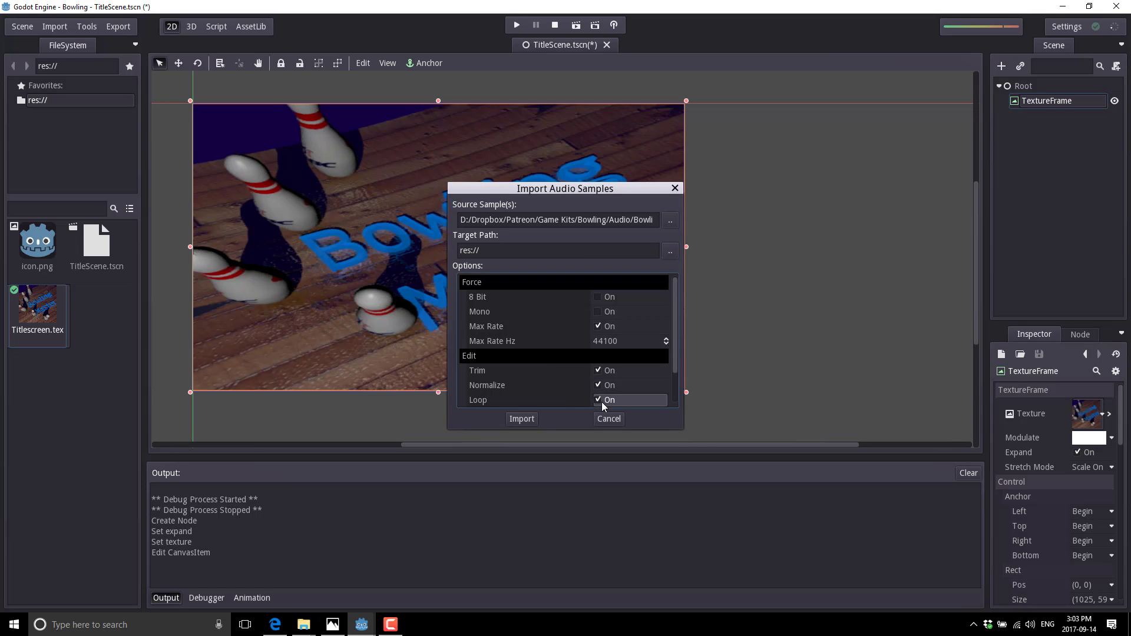
pyautogui.click(531, 420)
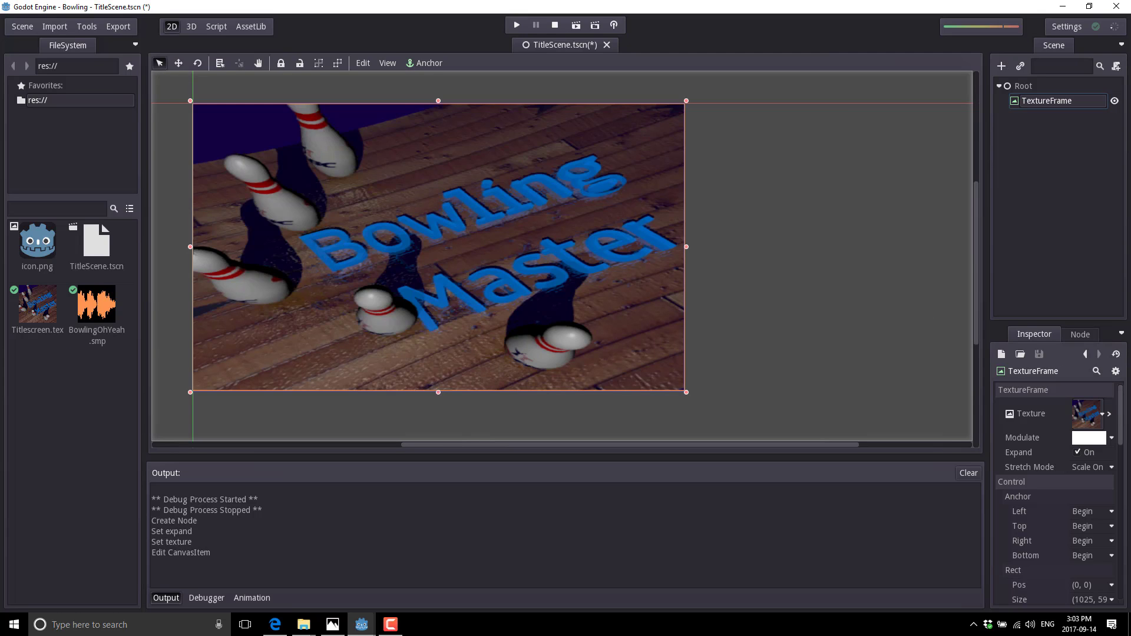
# Step: Add a SamplePlayer node as a child of TextureFrame
pyautogui.rightClick(1058, 101)
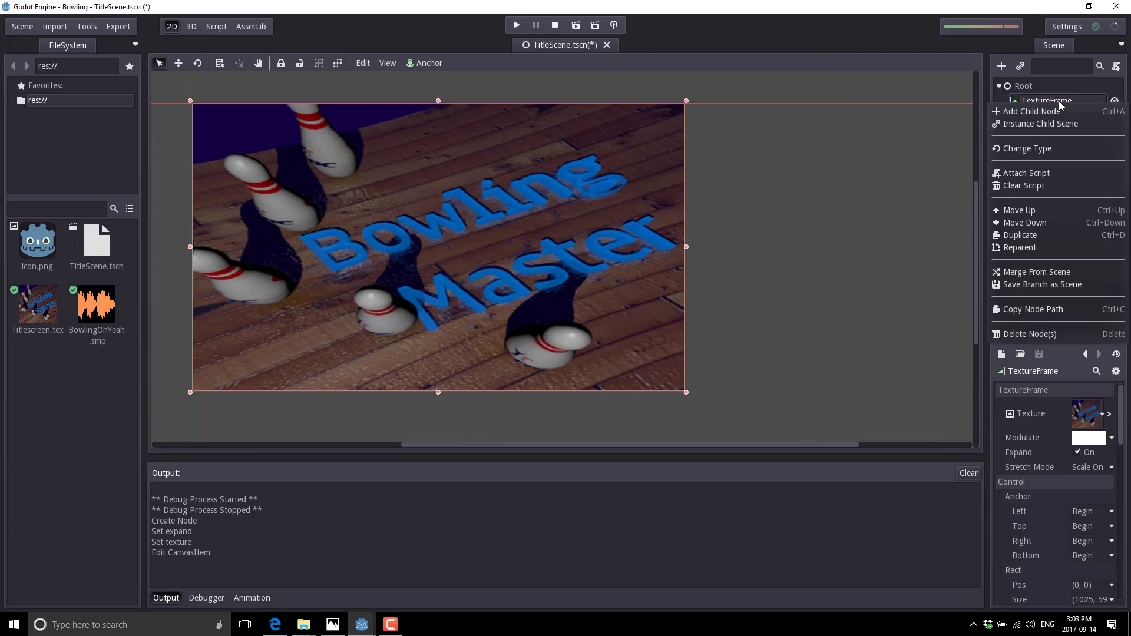
pyautogui.click(1055, 111)
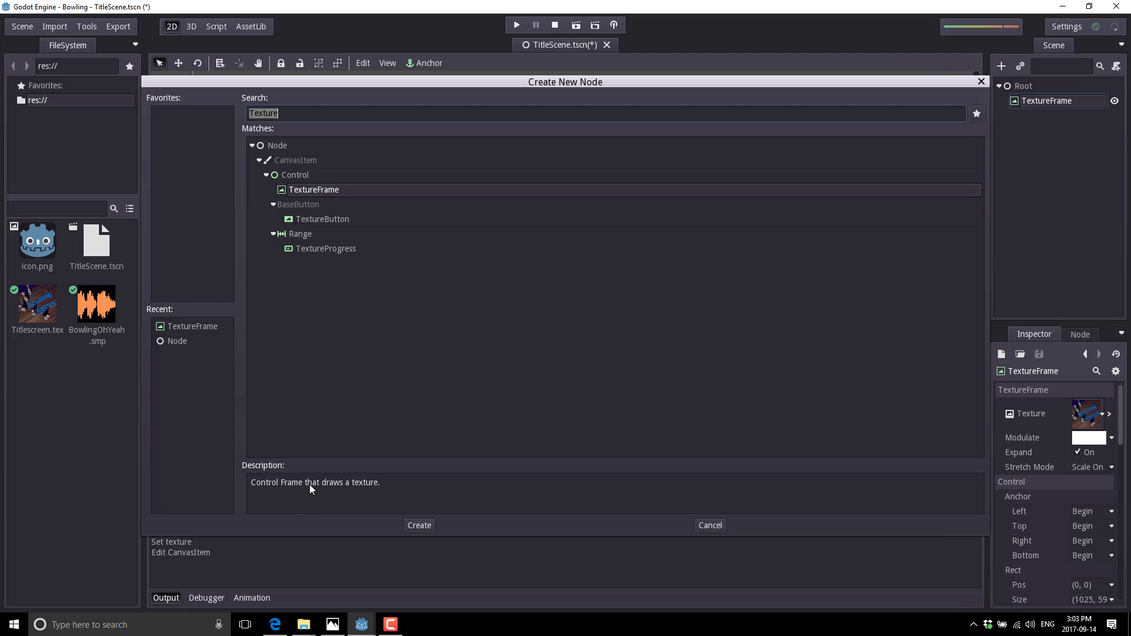
pyautogui.write('Sample')
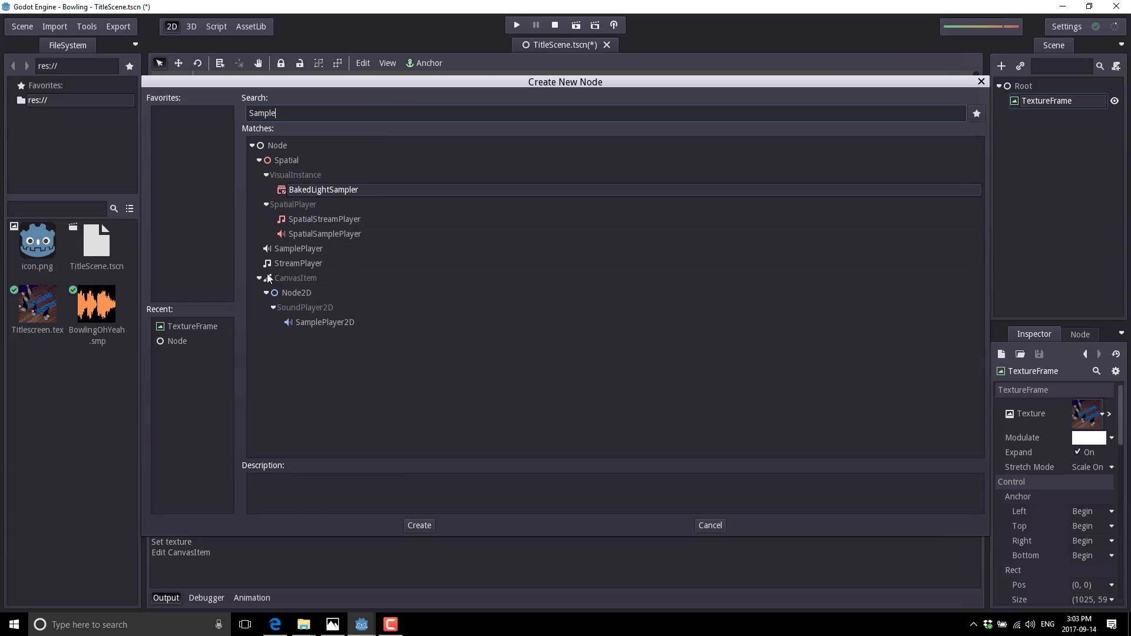
pyautogui.click(300, 249)
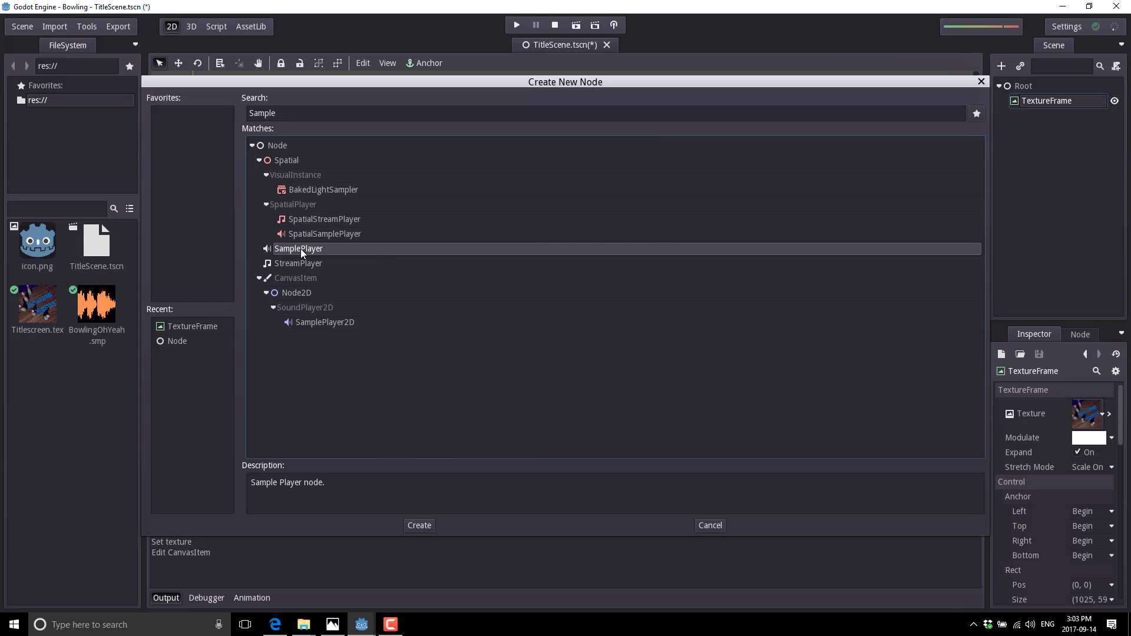
pyautogui.doubleClick(300, 248)
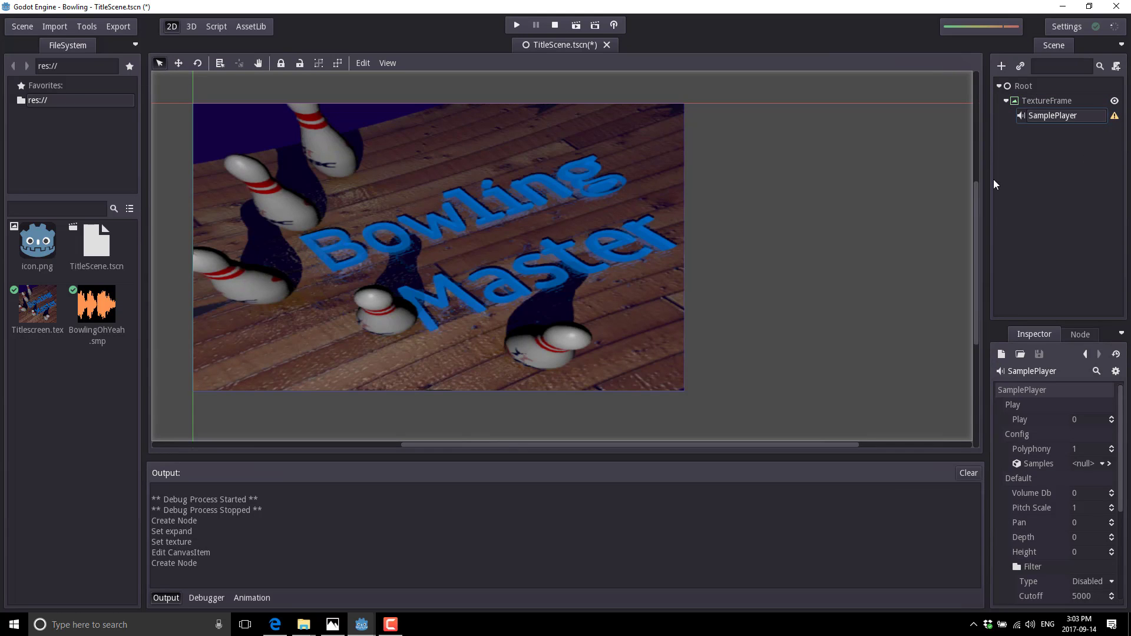
# Step: Give the SamplePlayer a new SampleLibrary containing BowlingOhYeah.smp and play the sample twice to preview it
pyautogui.click(1102, 463)
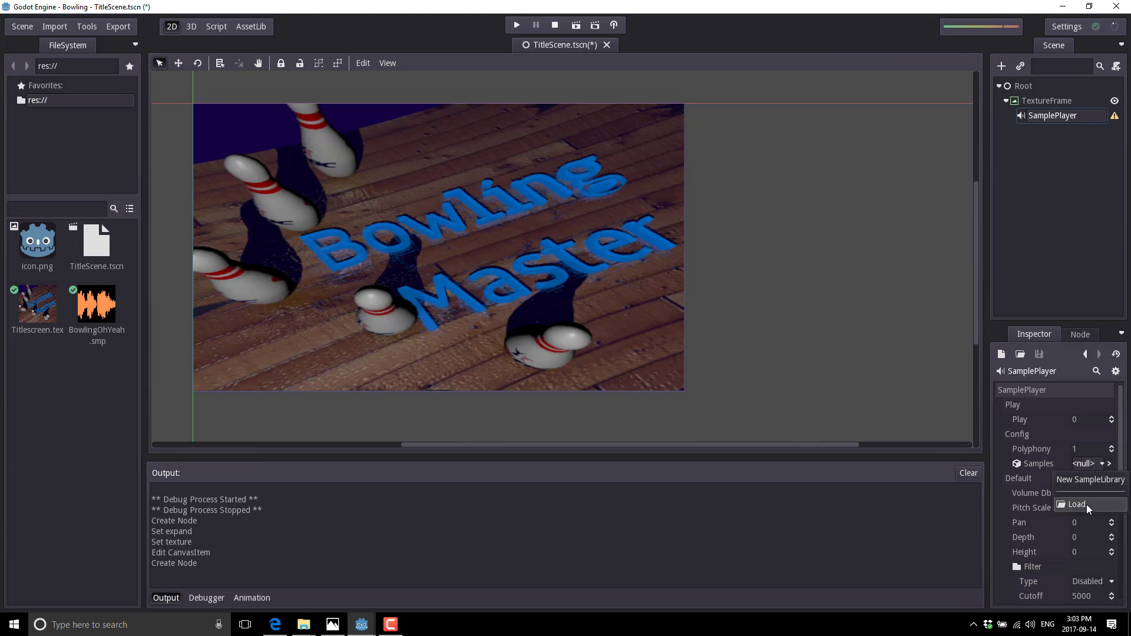
pyautogui.click(1087, 479)
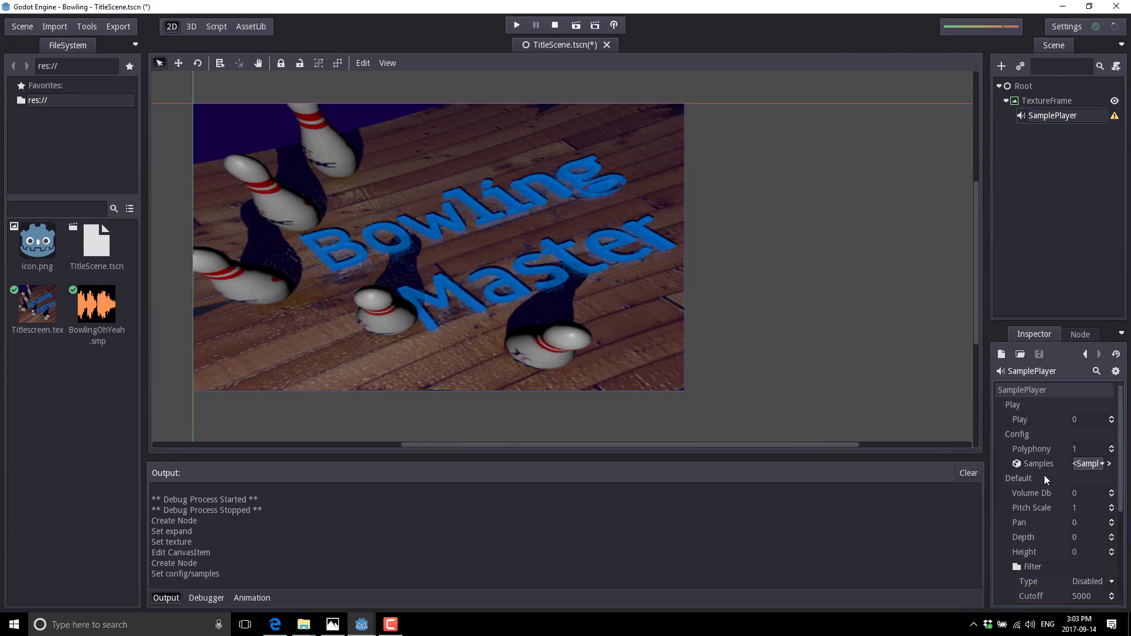
pyautogui.click(1098, 465)
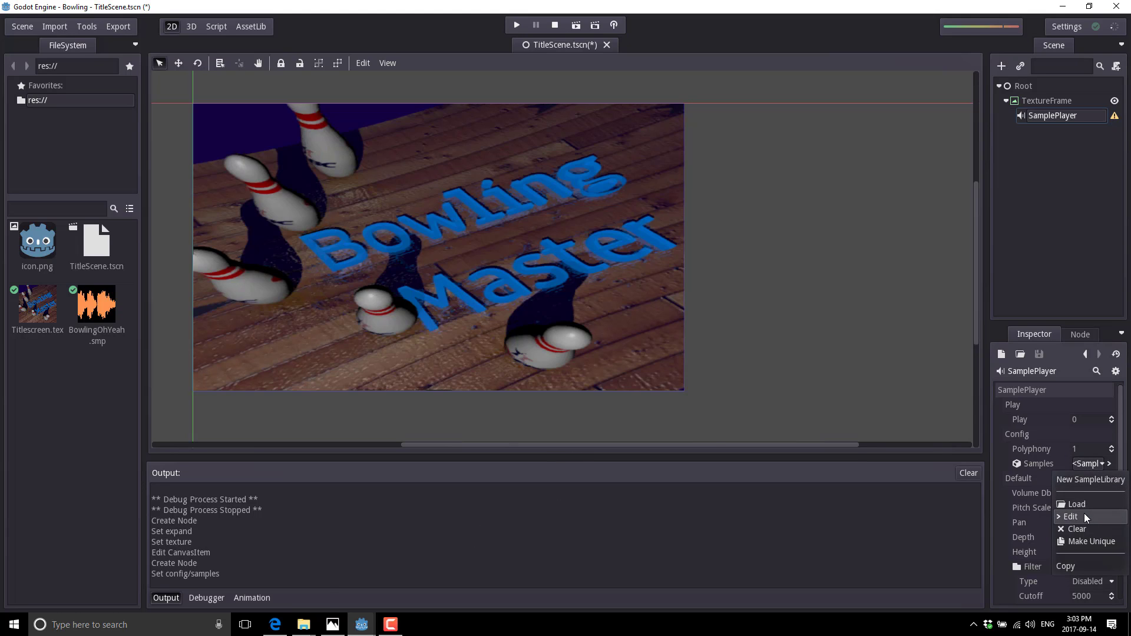
pyautogui.click(1084, 514)
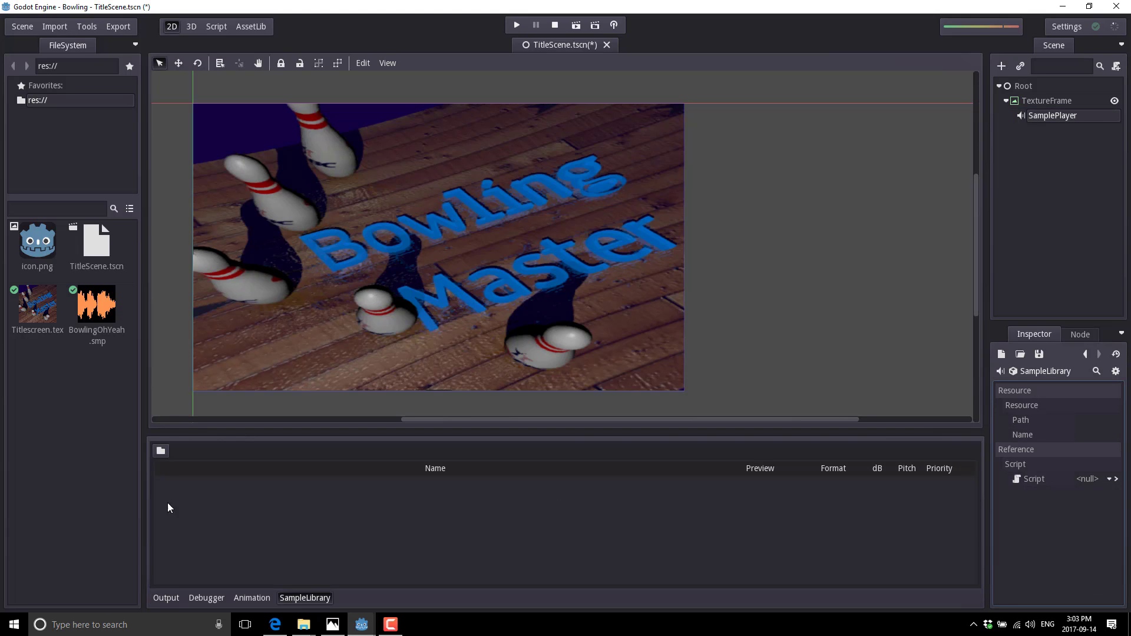
pyautogui.click(158, 455)
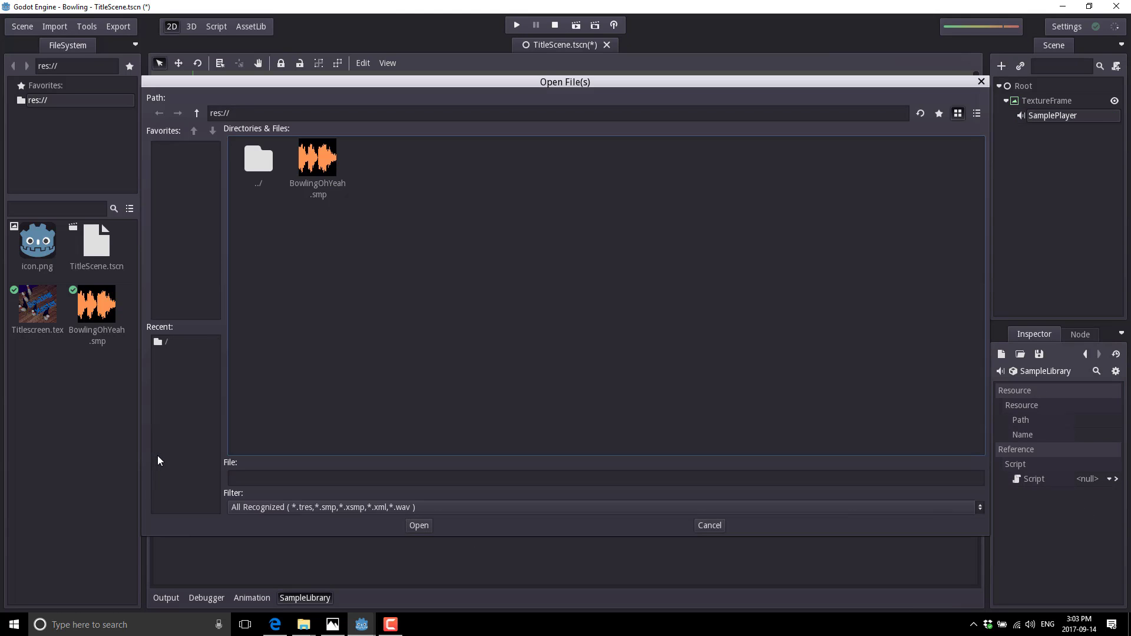
pyautogui.doubleClick(311, 163)
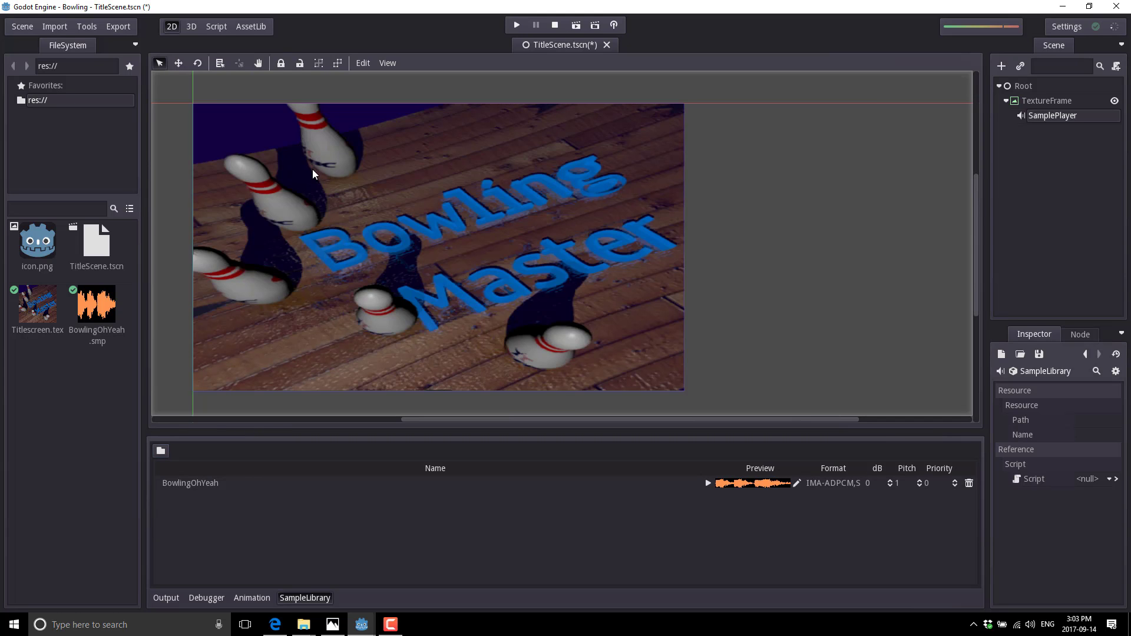
pyautogui.click(709, 483)
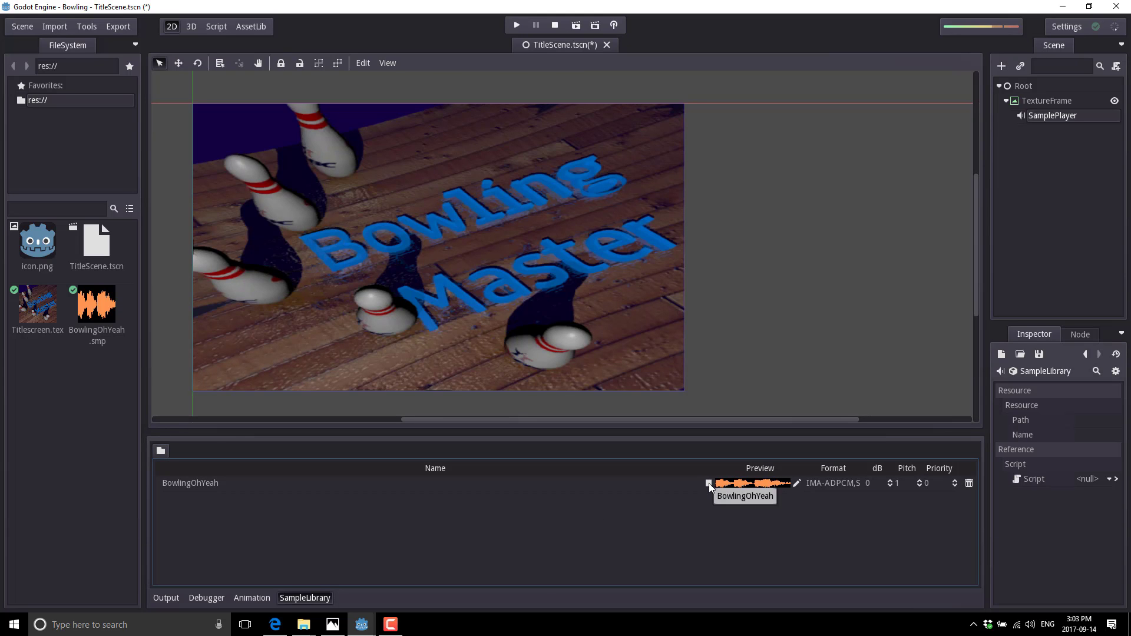
pyautogui.click(709, 483)
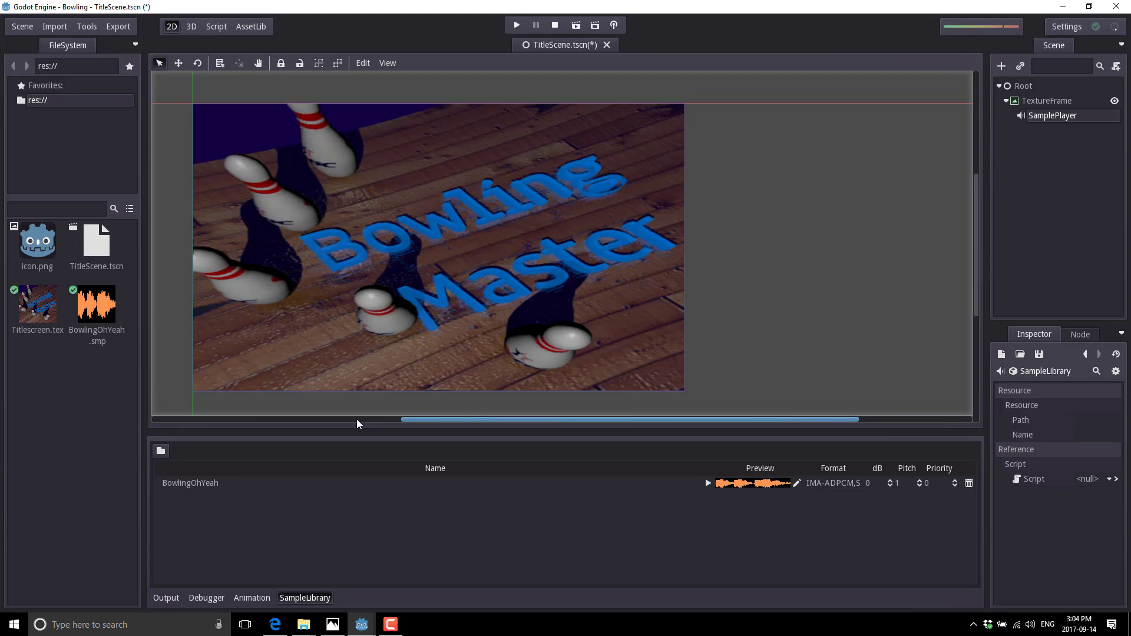
# Step: Set the SamplePlayer's Play property to BowlingOhYeah, reset it to blank, then reselect TextureFrame
pyautogui.click(1066, 118)
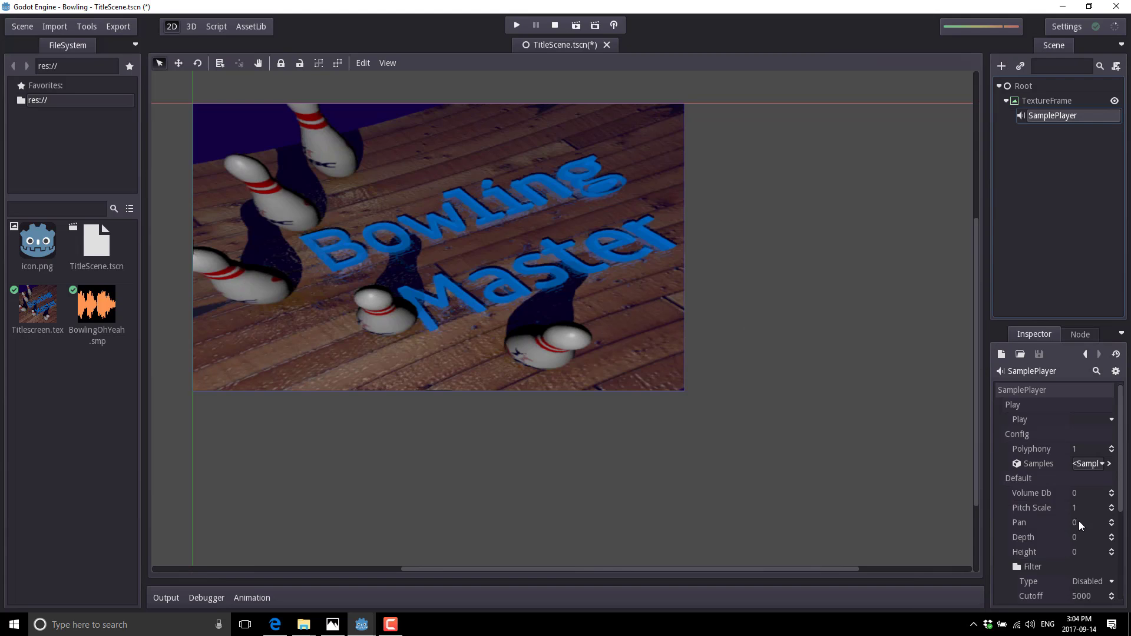
pyautogui.click(1111, 420)
pyautogui.click(1095, 447)
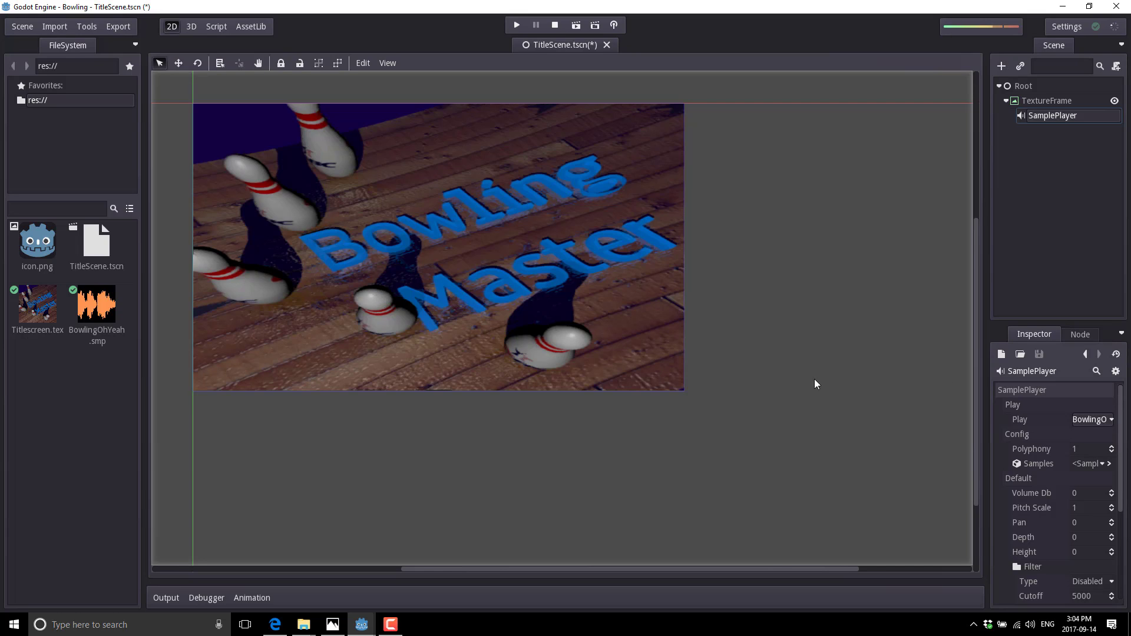
pyautogui.click(1104, 419)
pyautogui.click(1090, 434)
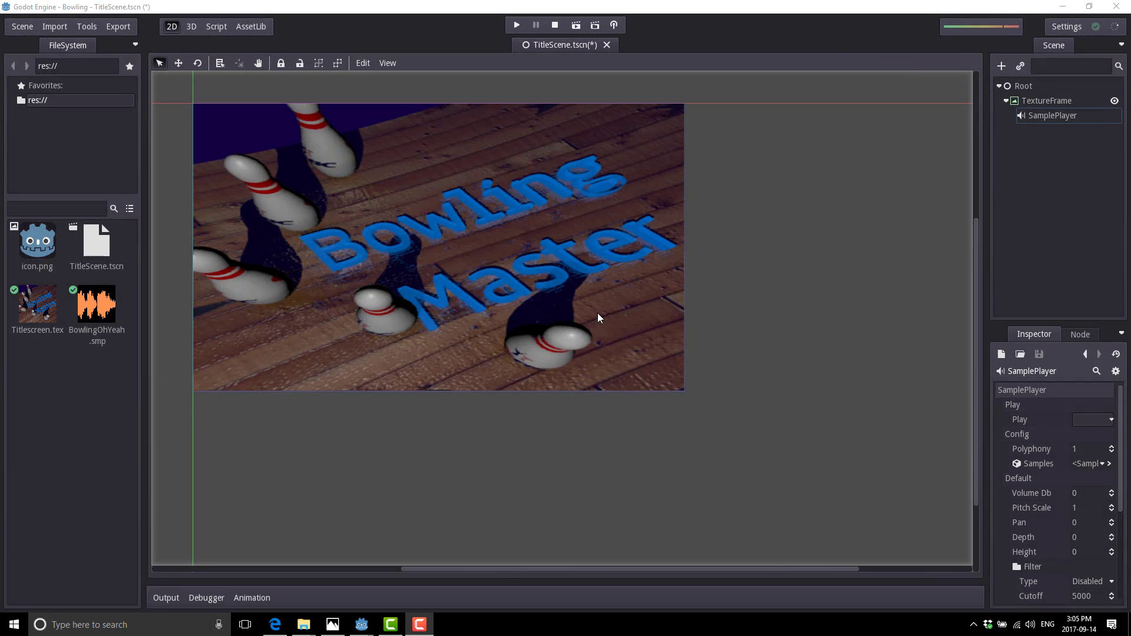
pyautogui.click(1052, 101)
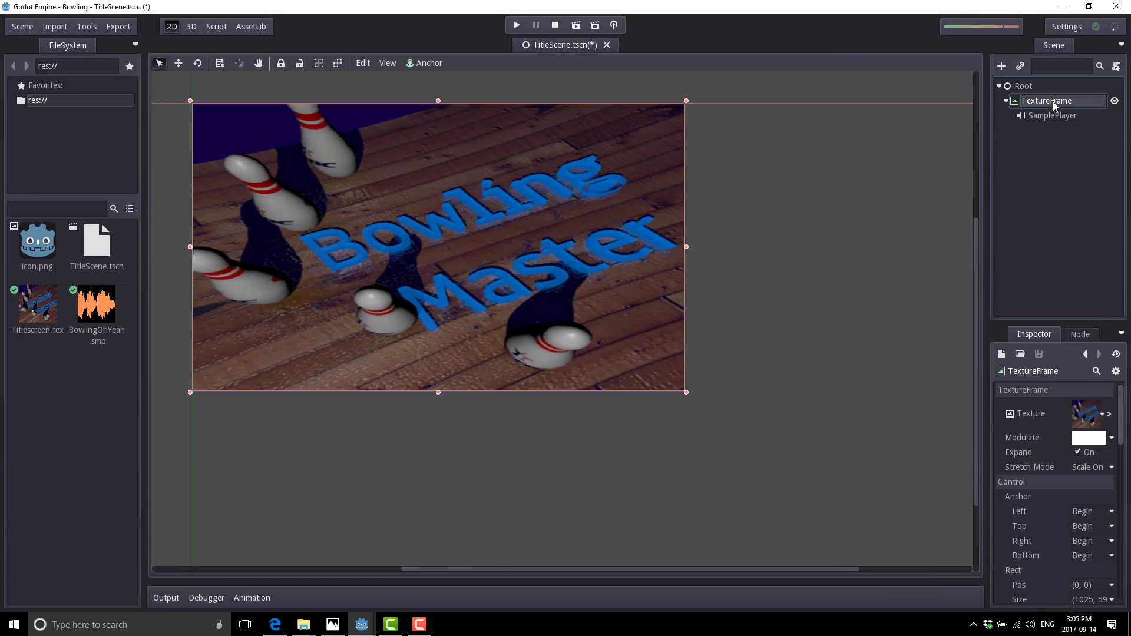
pyautogui.click(1066, 103)
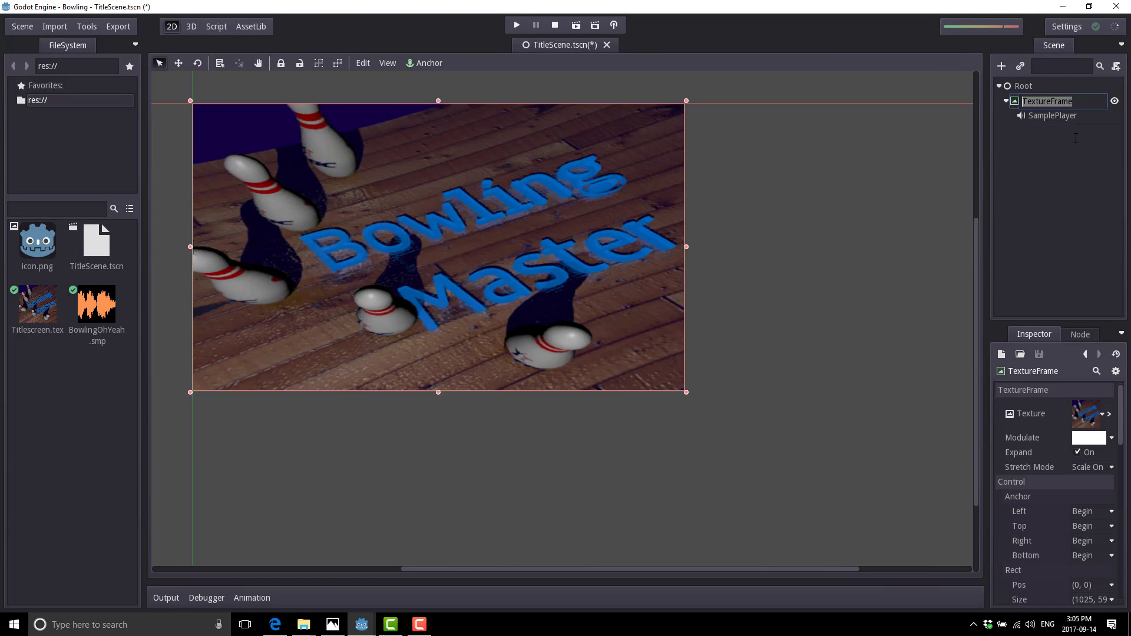
# Step: Set up a new GDScript for TextureFrame with the path res://TitleScreen.gd
pyautogui.rightClick(1065, 100)
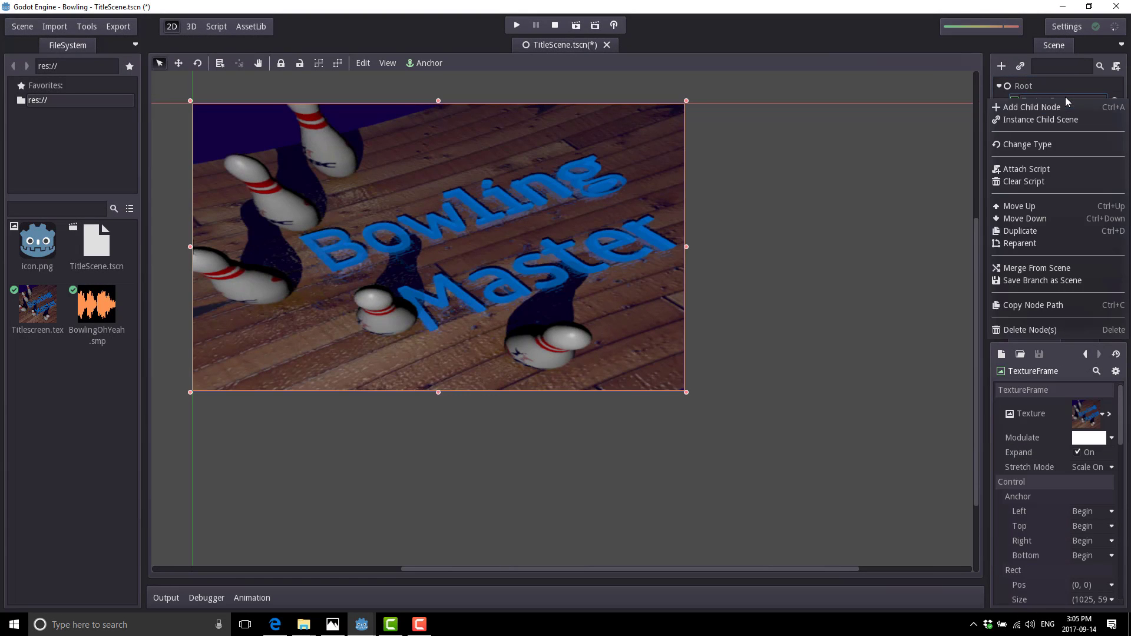
pyautogui.click(1039, 169)
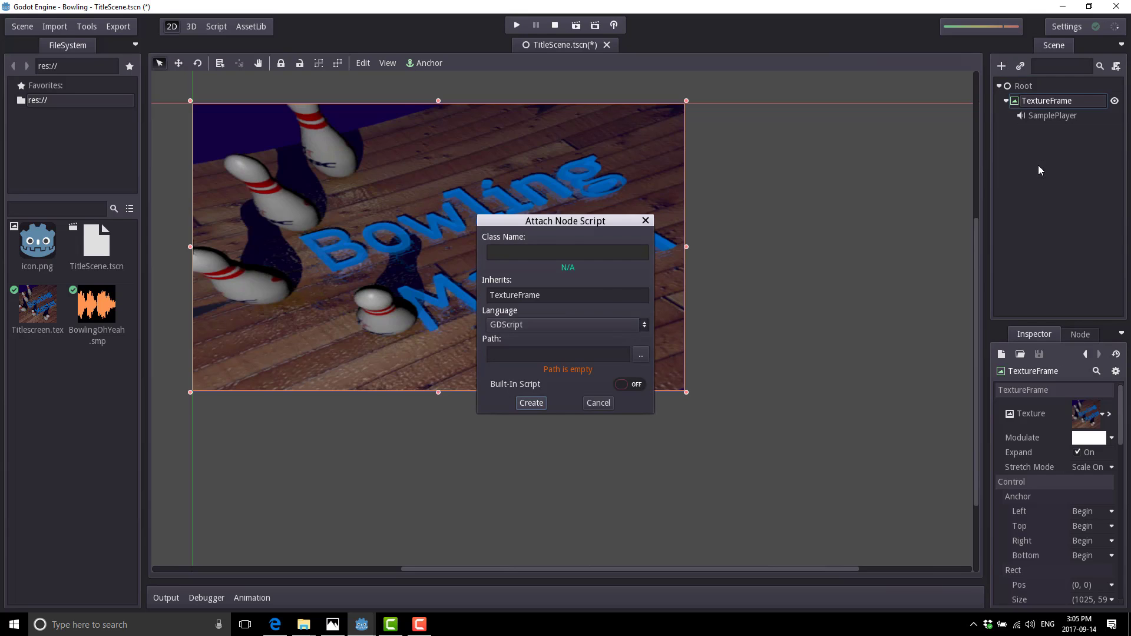
pyautogui.click(522, 323)
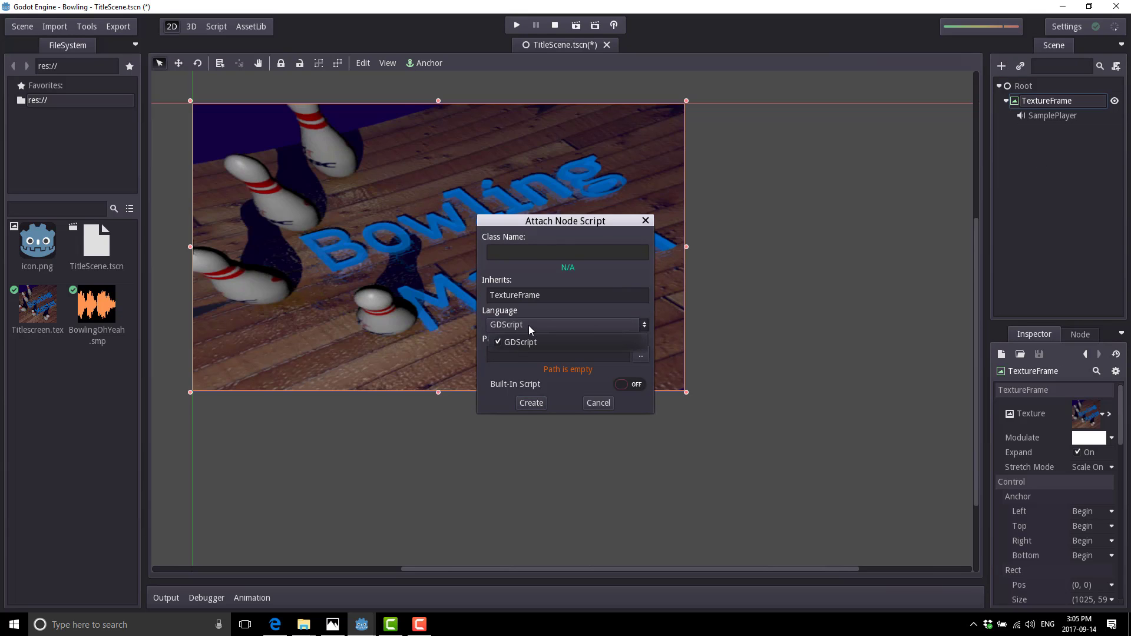
pyautogui.click(560, 310)
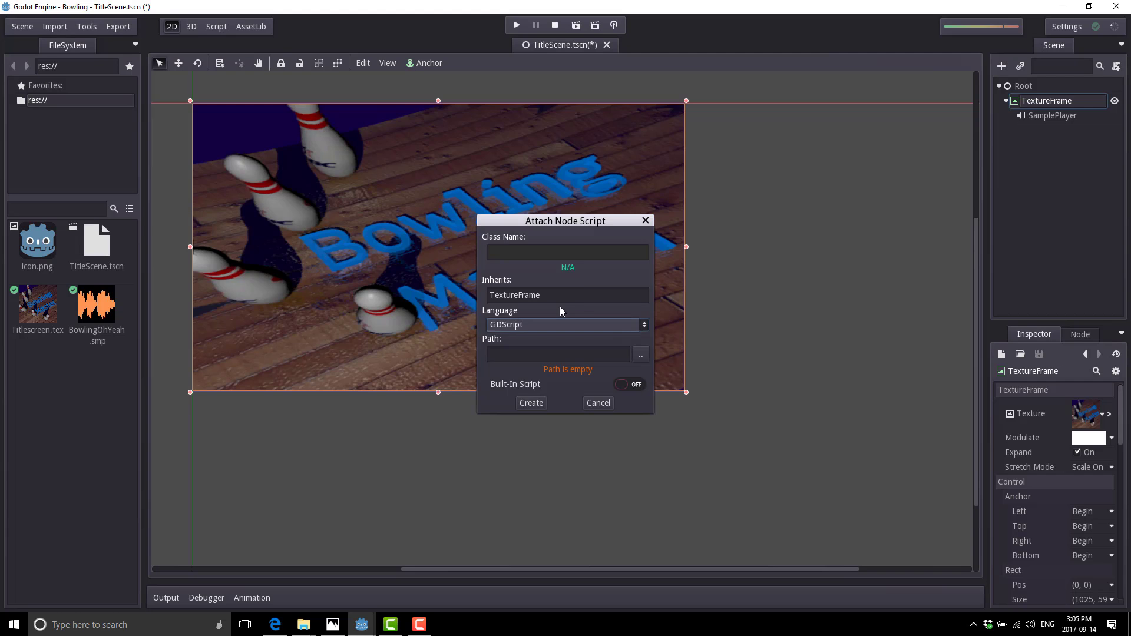
pyautogui.click(641, 354)
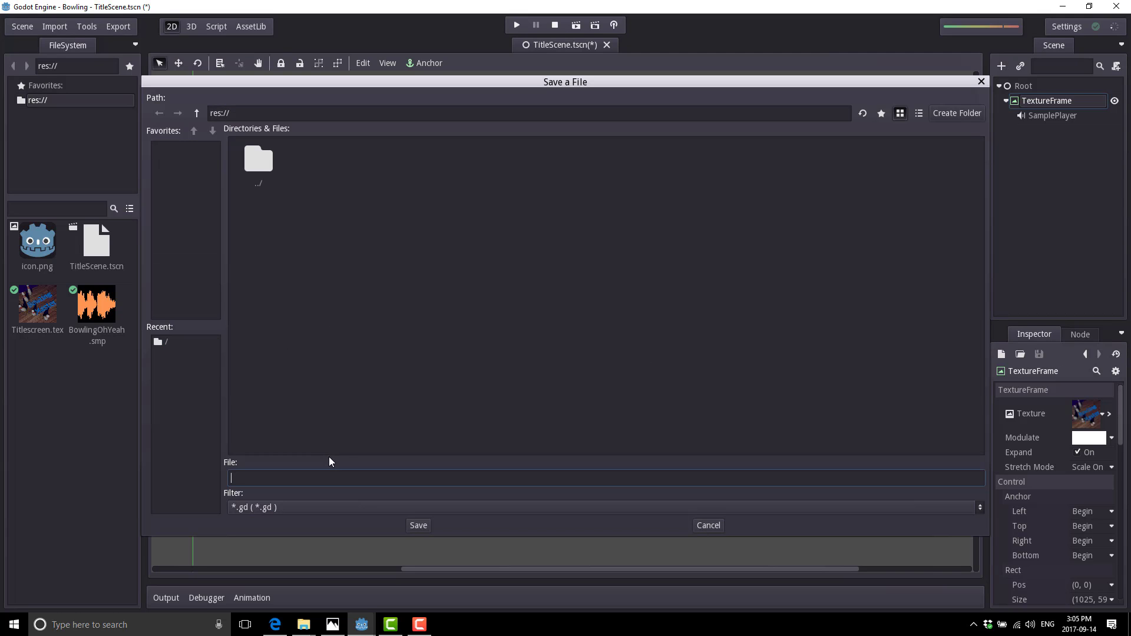
pyautogui.write('Til')
pyautogui.press('BackSpace')
pyautogui.write('tleScreen.gd')
pyautogui.press('Return')
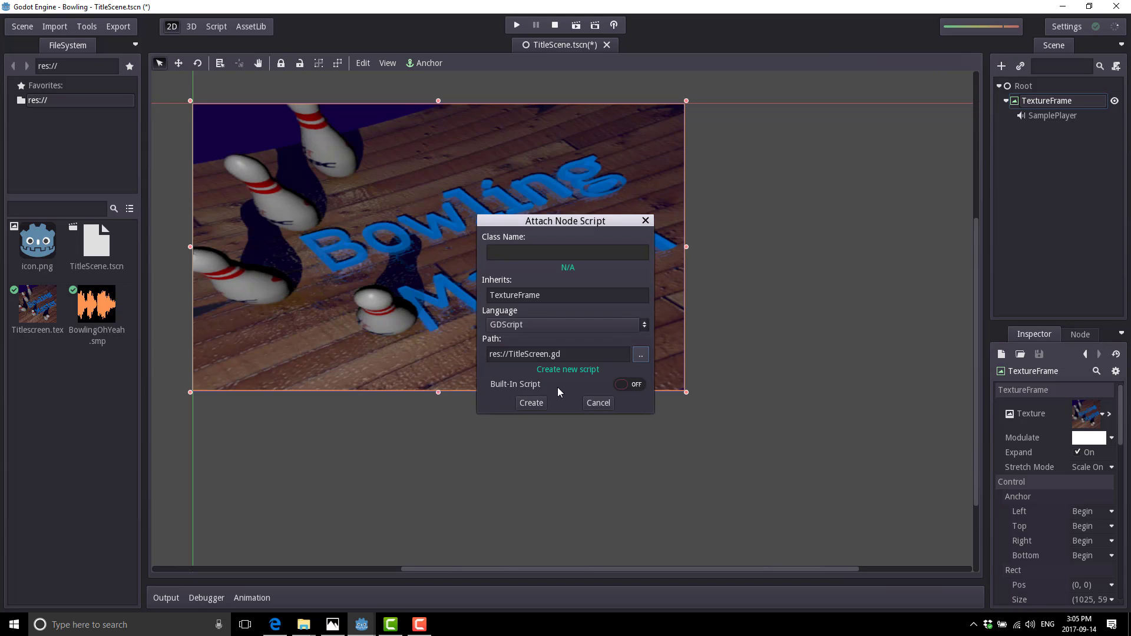
# Step: Create TitleScreen.gd and delete the template comment and pass lines inside _ready
pyautogui.click(532, 402)
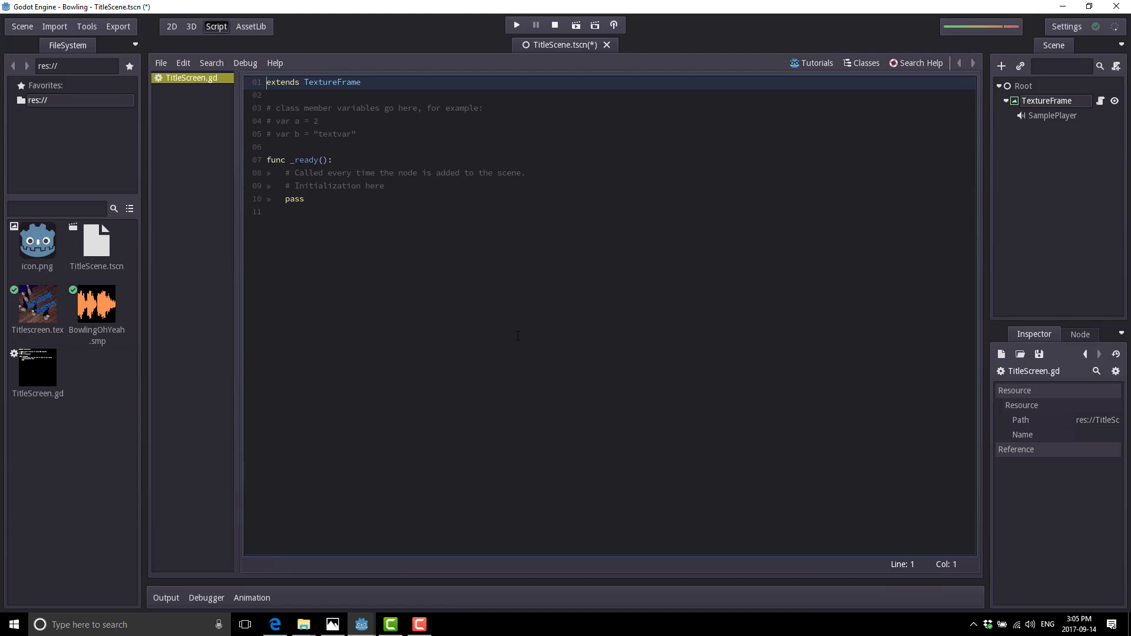
pyautogui.moveTo(369, 204); pyautogui.dragTo(289, 182)
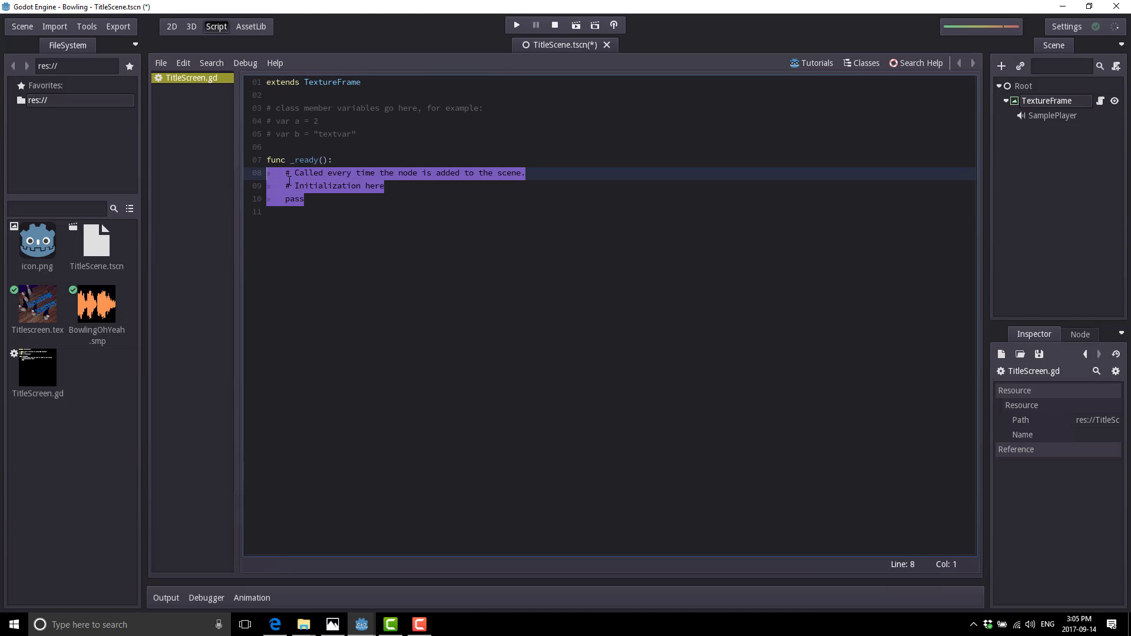
pyautogui.press('BackSpace')
pyautogui.press('Tab')
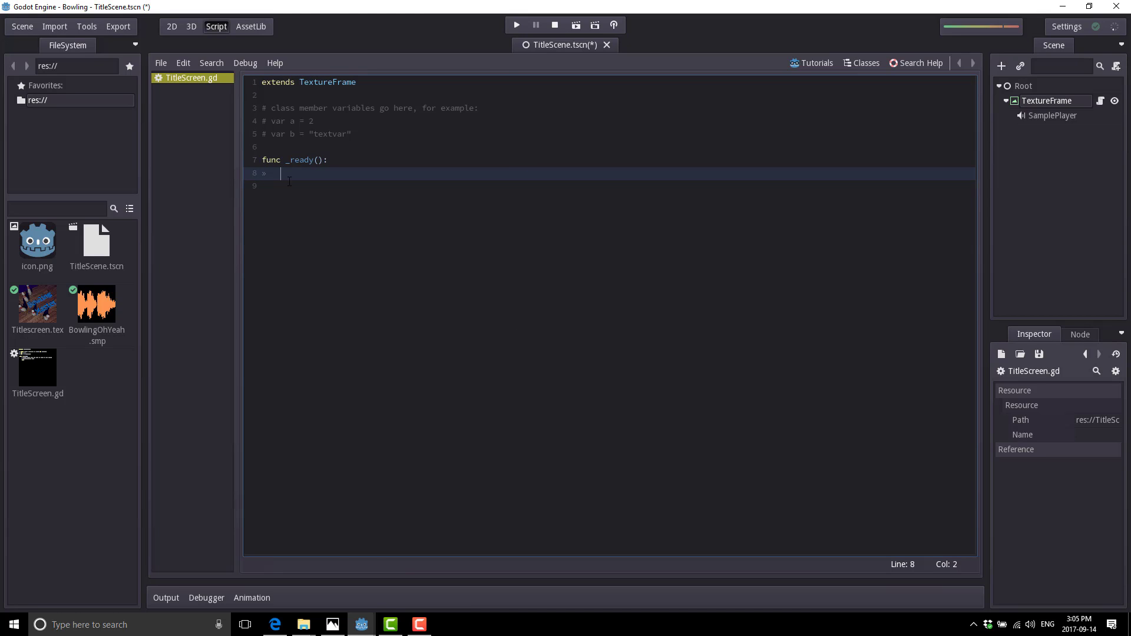
# Step: Write get_node("SamplePlayer").play("BowlingOhYeah") in _ready, replacing a discarded set_process_input attempt
pyautogui.write('set_prcess_input')
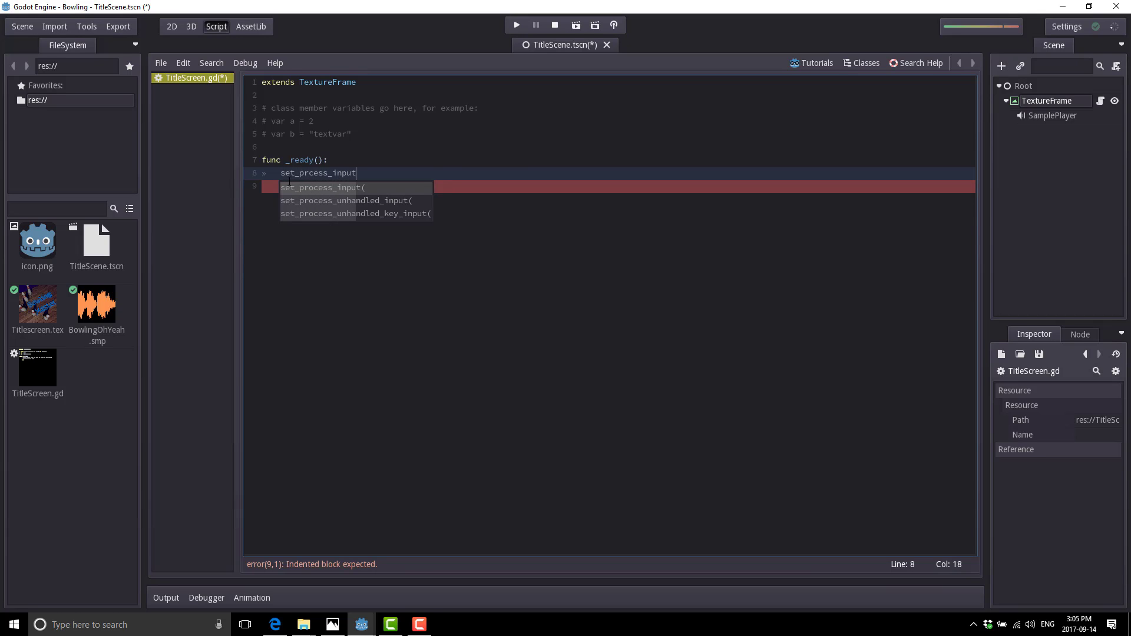
pyautogui.press('Return')
pyautogui.write('true)')
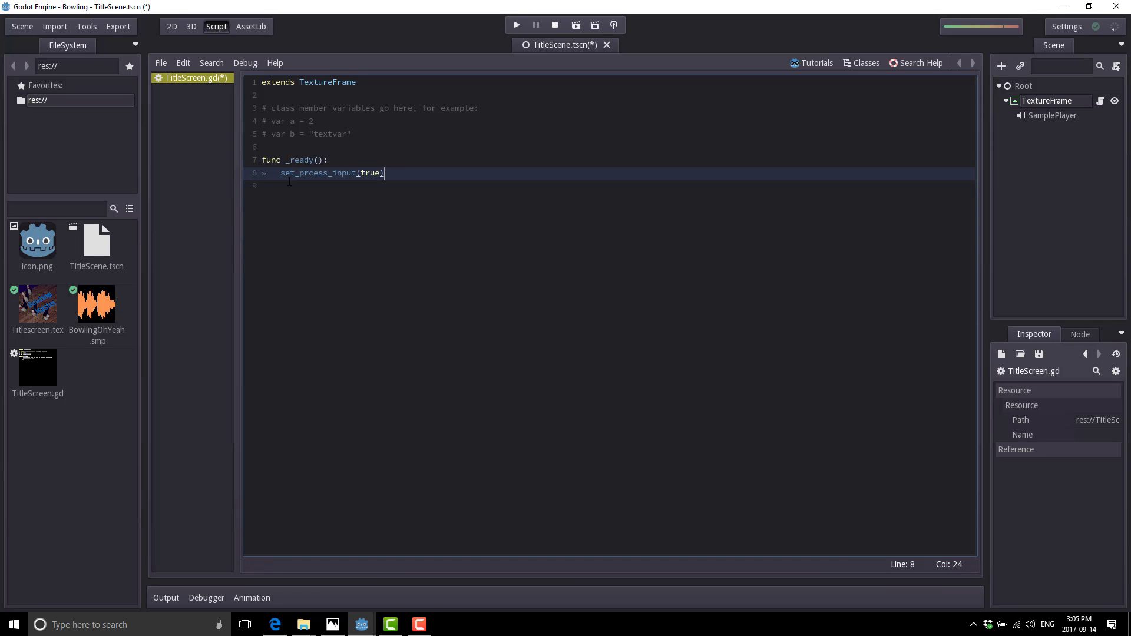
pyautogui.hotkey('shift', 'Home')
pyautogui.press('BackSpace')
pyautogui.write('get_nod')
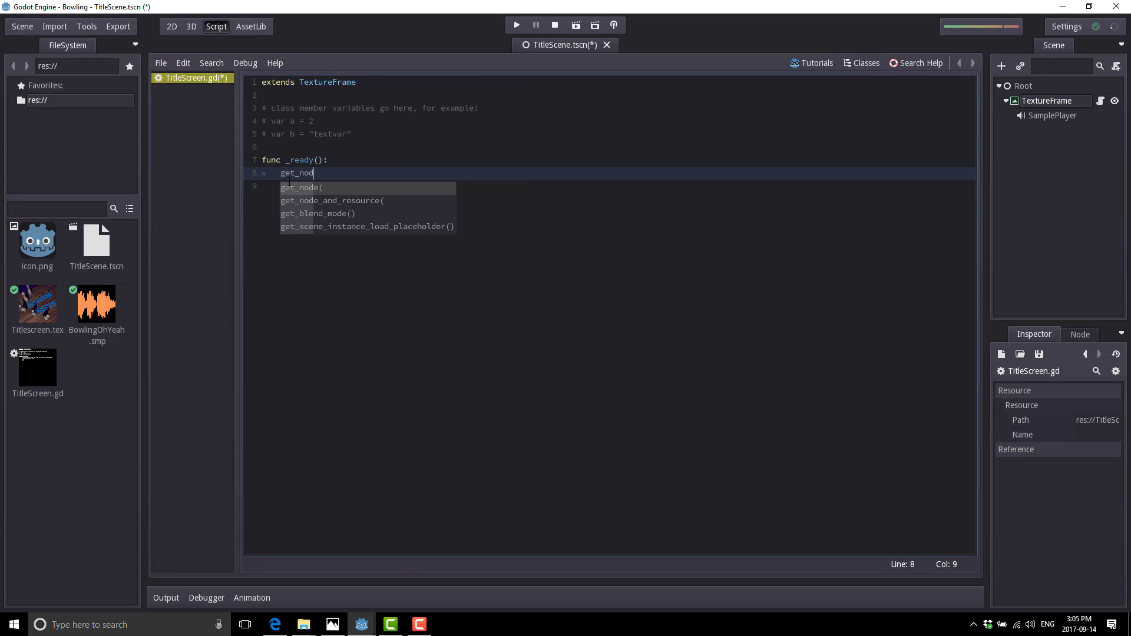
pyautogui.write('e("Sam')
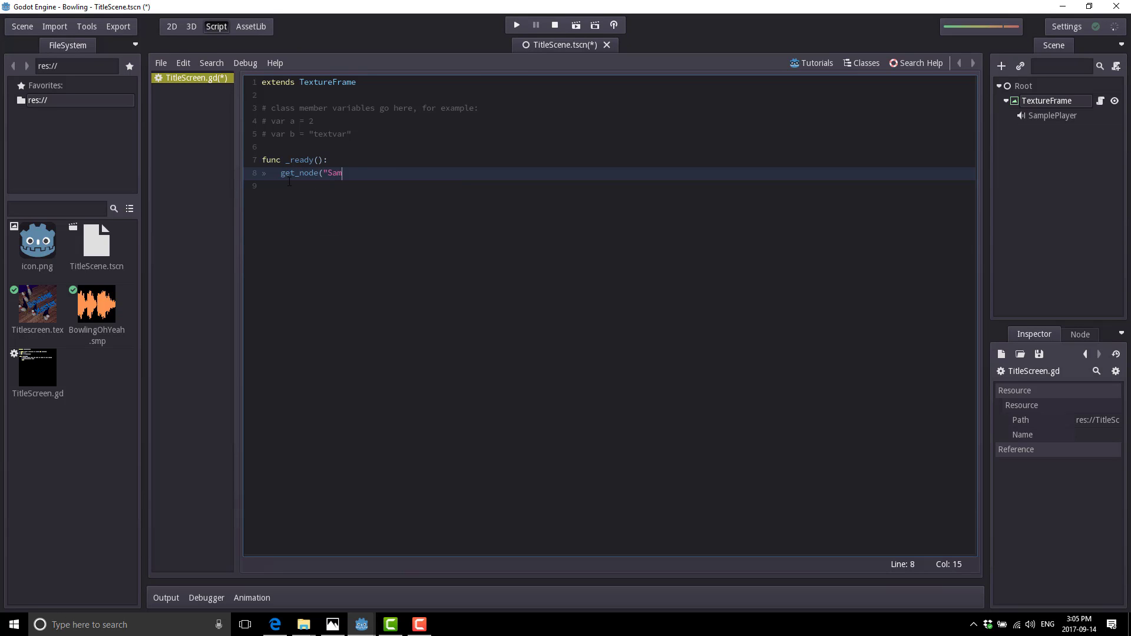
pyautogui.write('plePlayer").play')
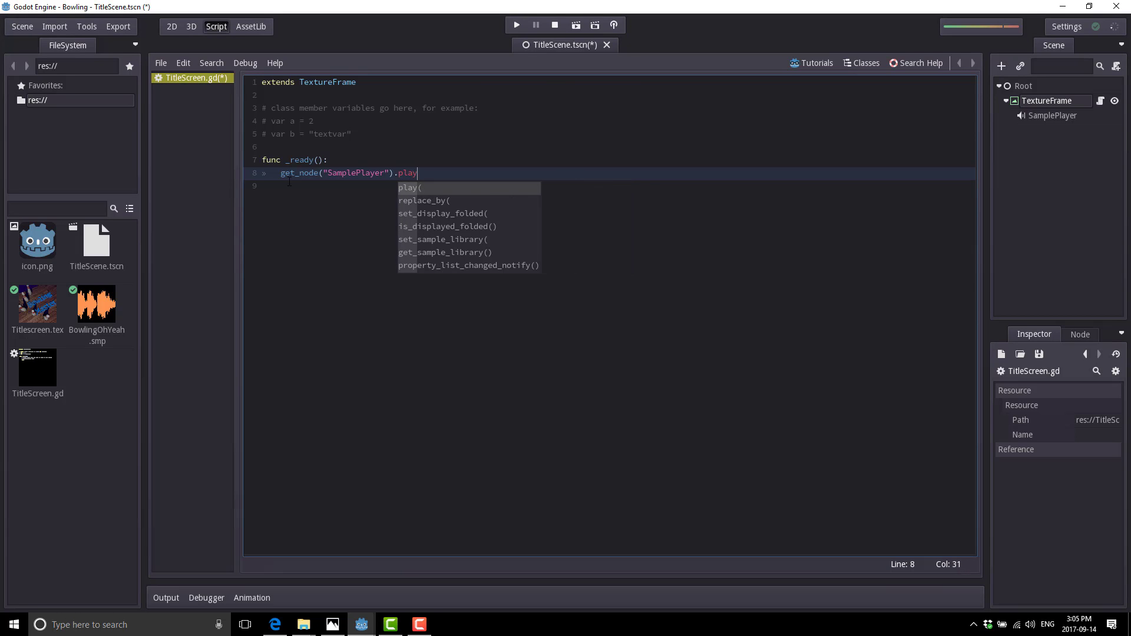
pyautogui.write('("')
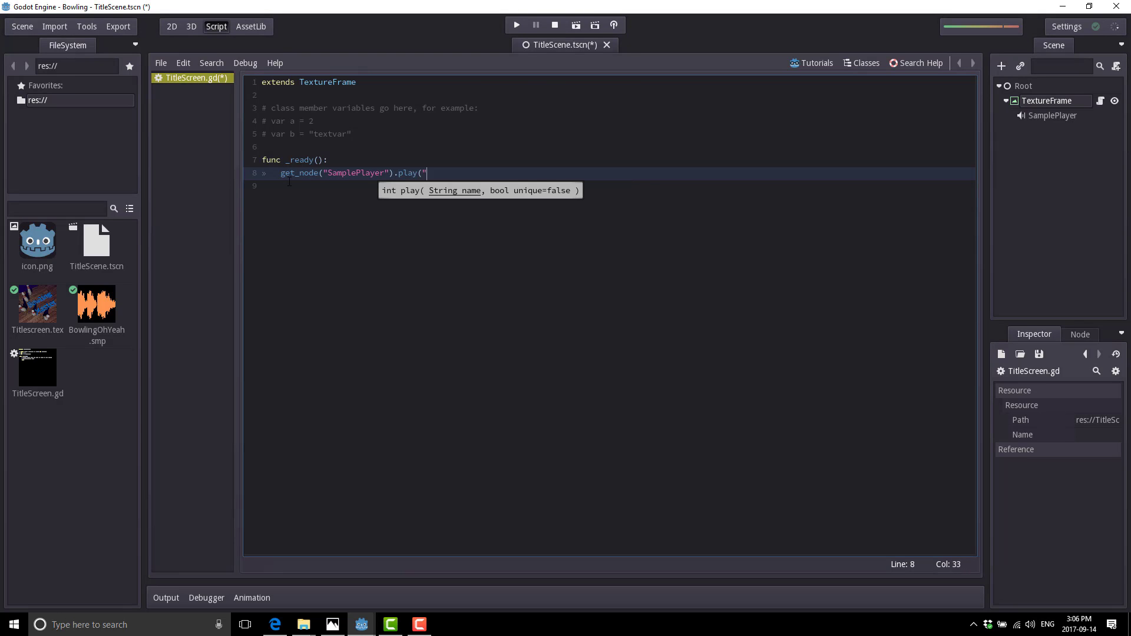
pyautogui.write('Bowling')
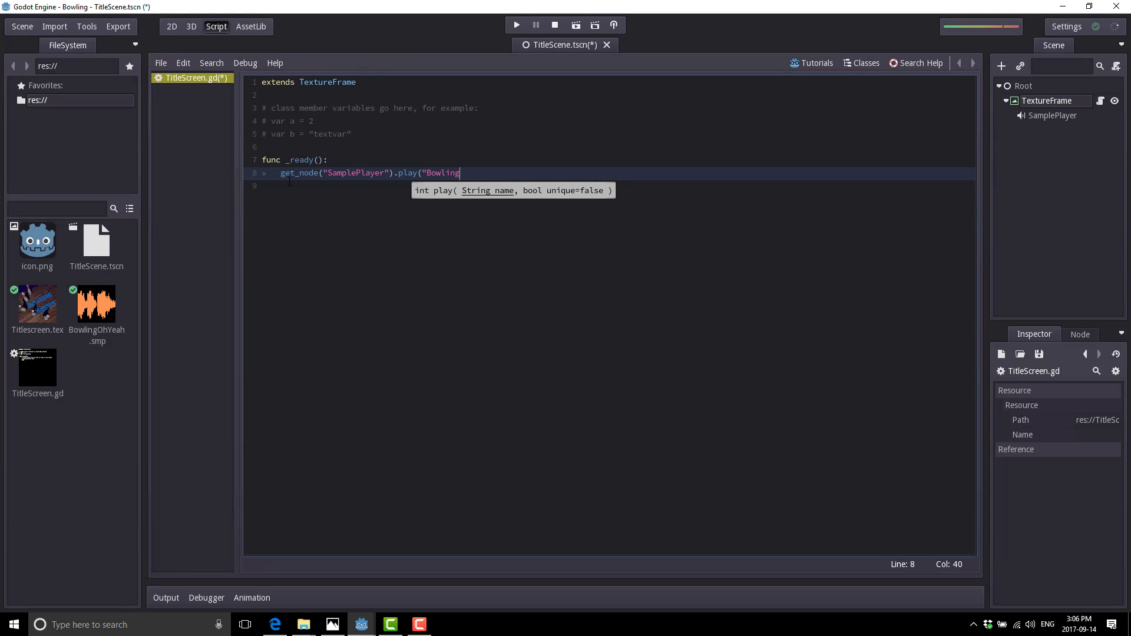
pyautogui.write('OhYeah")')
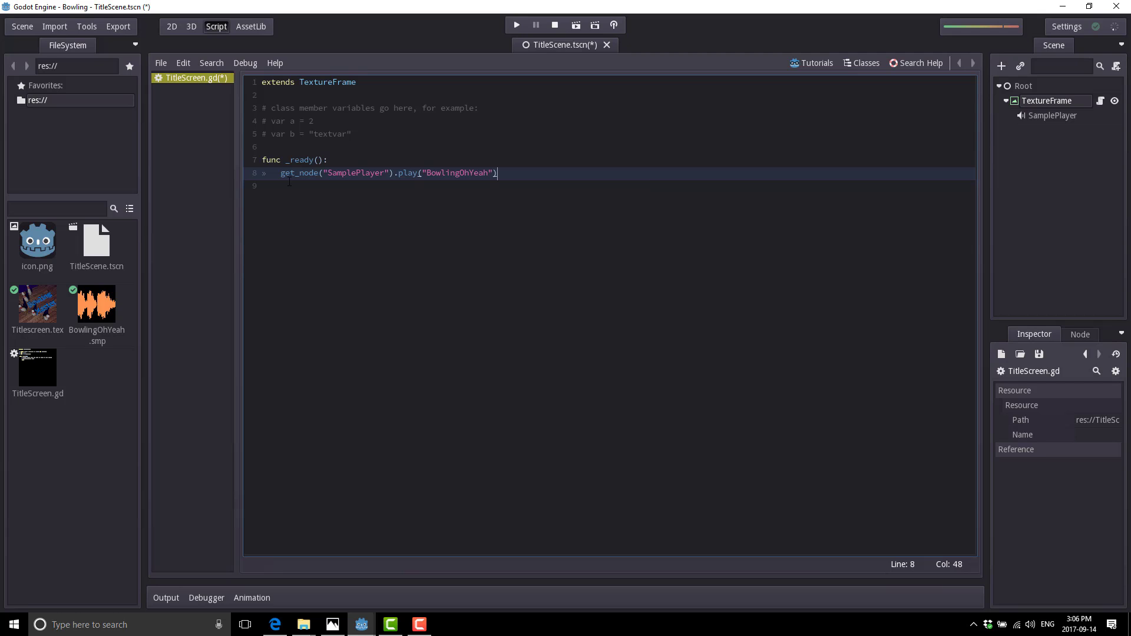
# Step: Confirm the SamplePlayer's library holds BowlingOhYeah, then run the game and close its window
pyautogui.click(1054, 118)
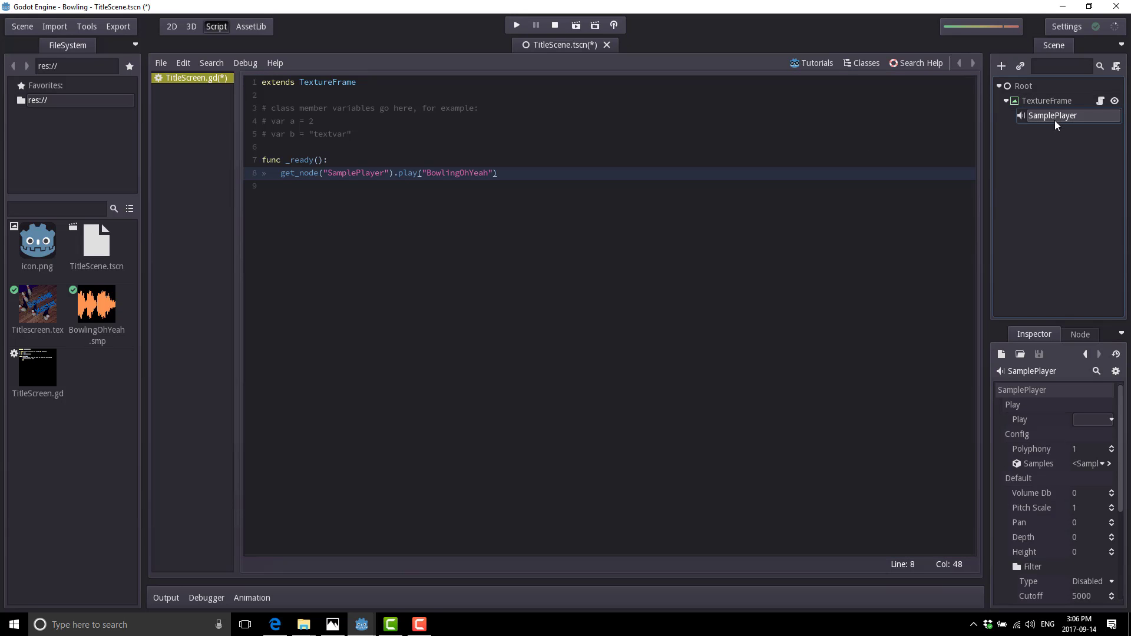
pyautogui.click(1100, 463)
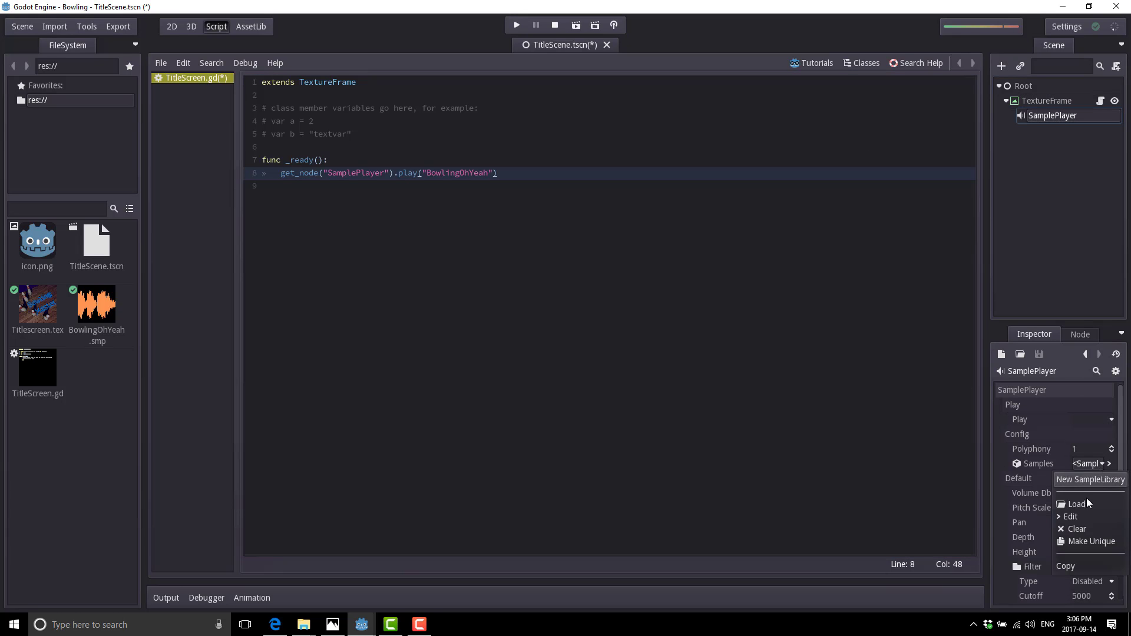
pyautogui.click(1071, 517)
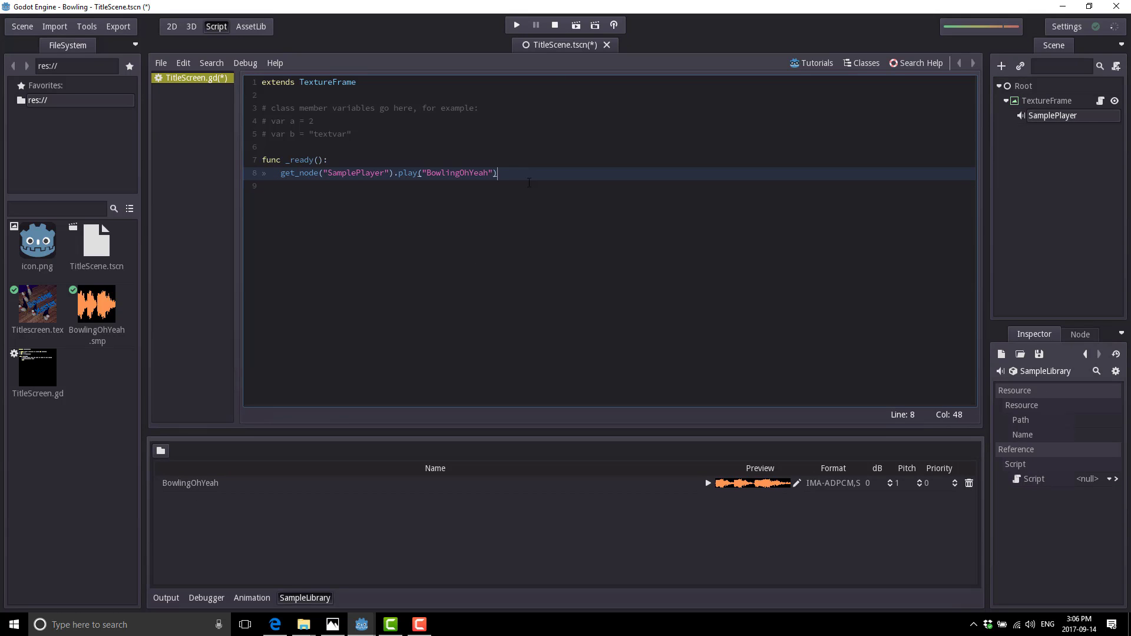
pyautogui.click(517, 25)
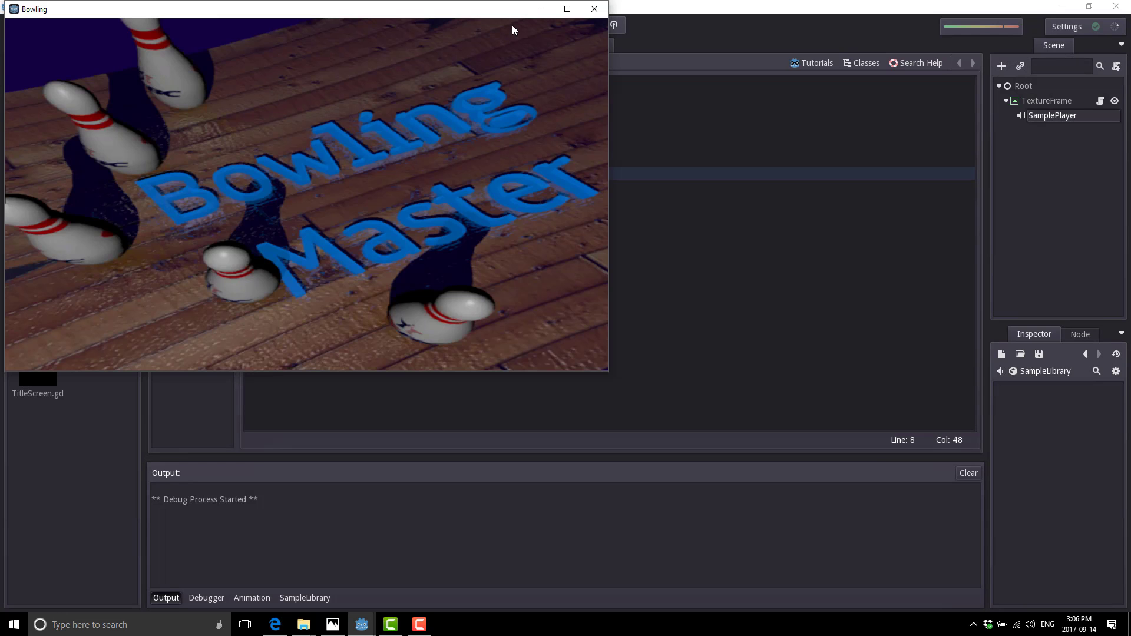
pyautogui.click(594, 9)
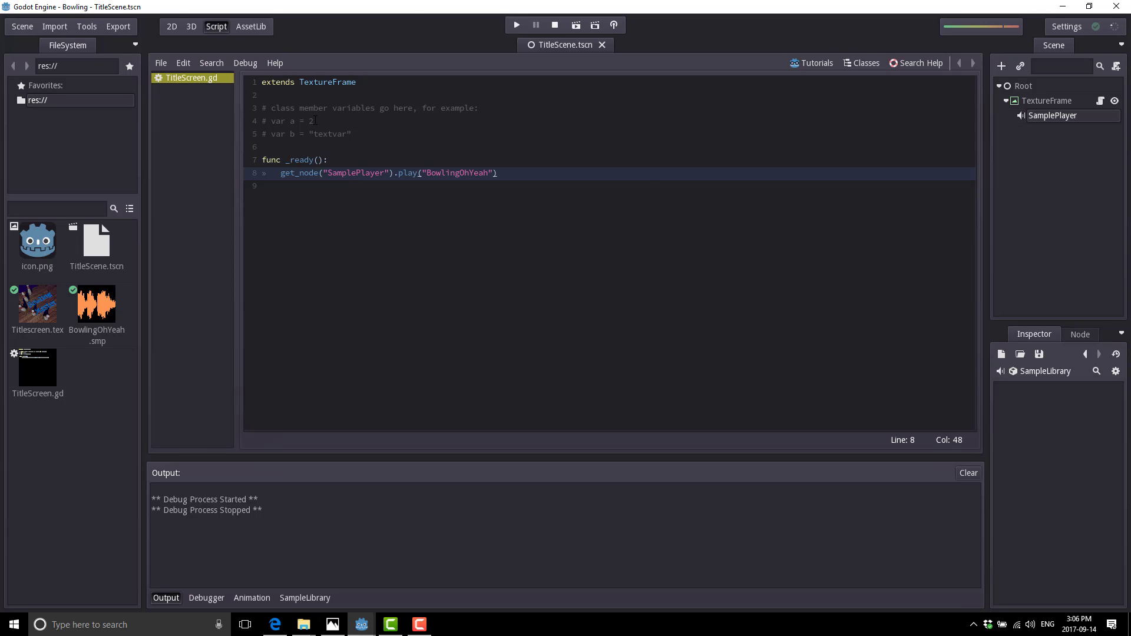
# Step: Start a new scene with a single plain Node renamed Root
pyautogui.click(46, 30)
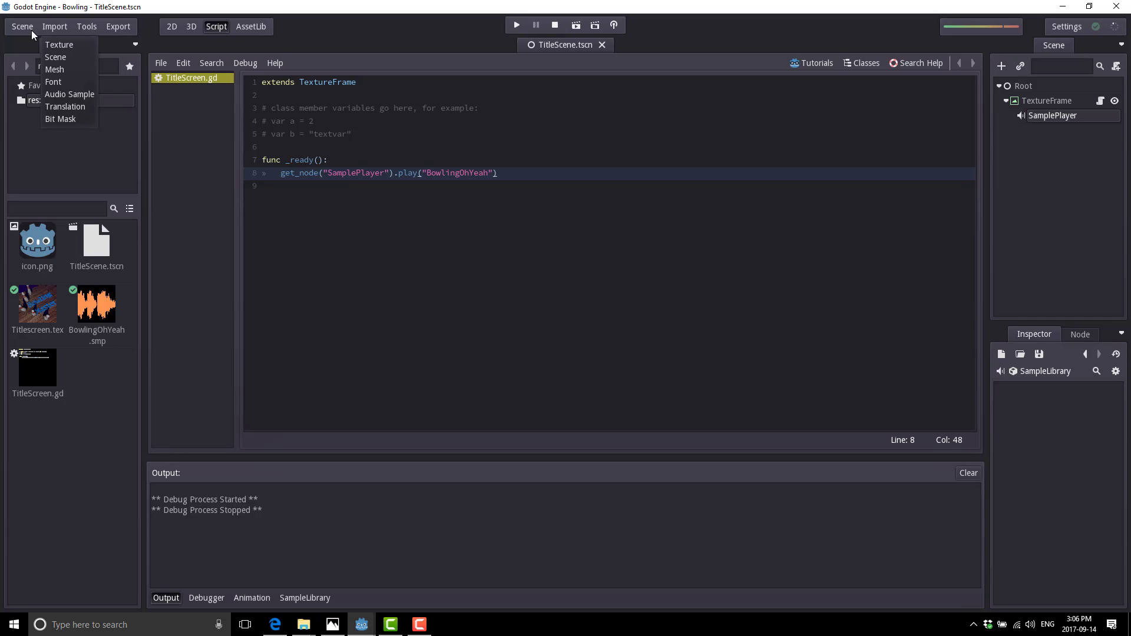
pyautogui.click(27, 29)
pyautogui.click(27, 41)
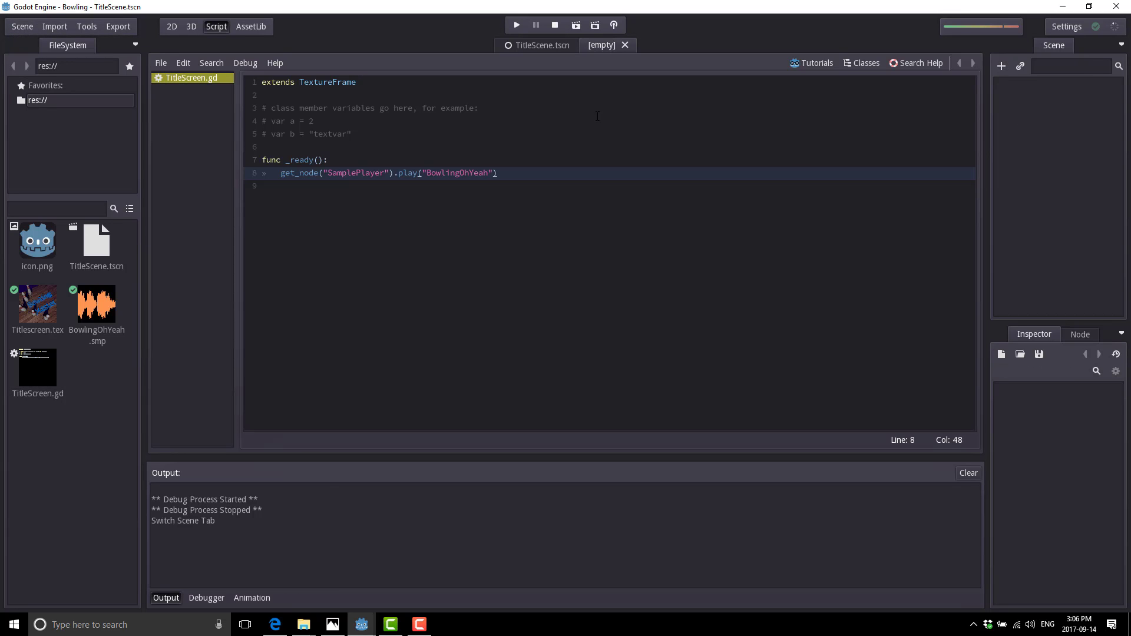
pyautogui.click(1003, 68)
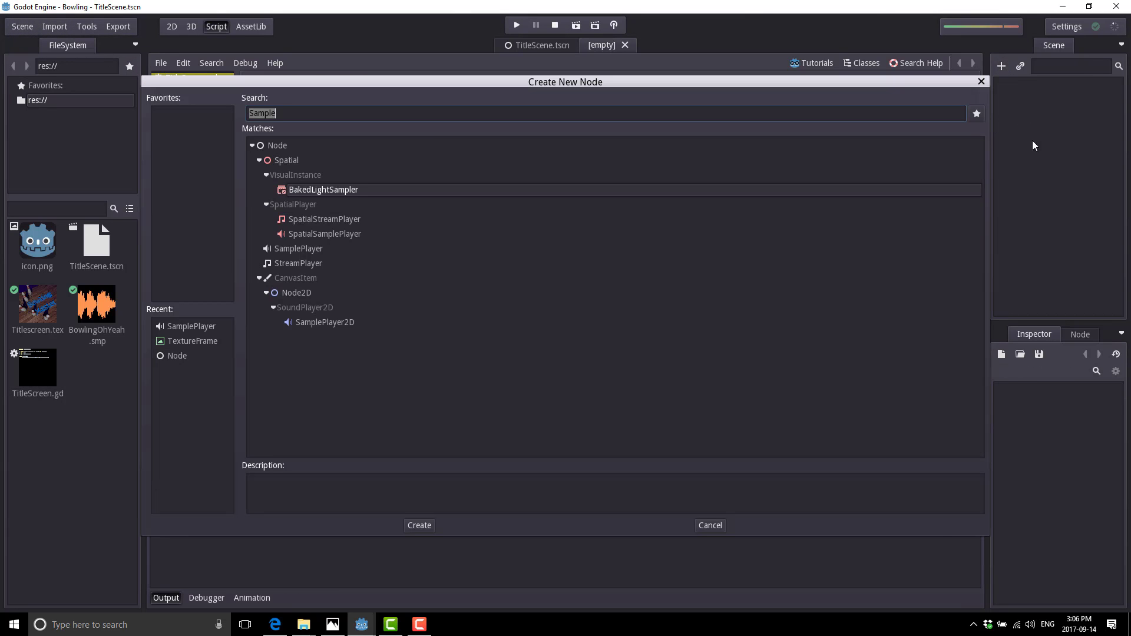
pyautogui.write('Node')
pyautogui.press('Return')
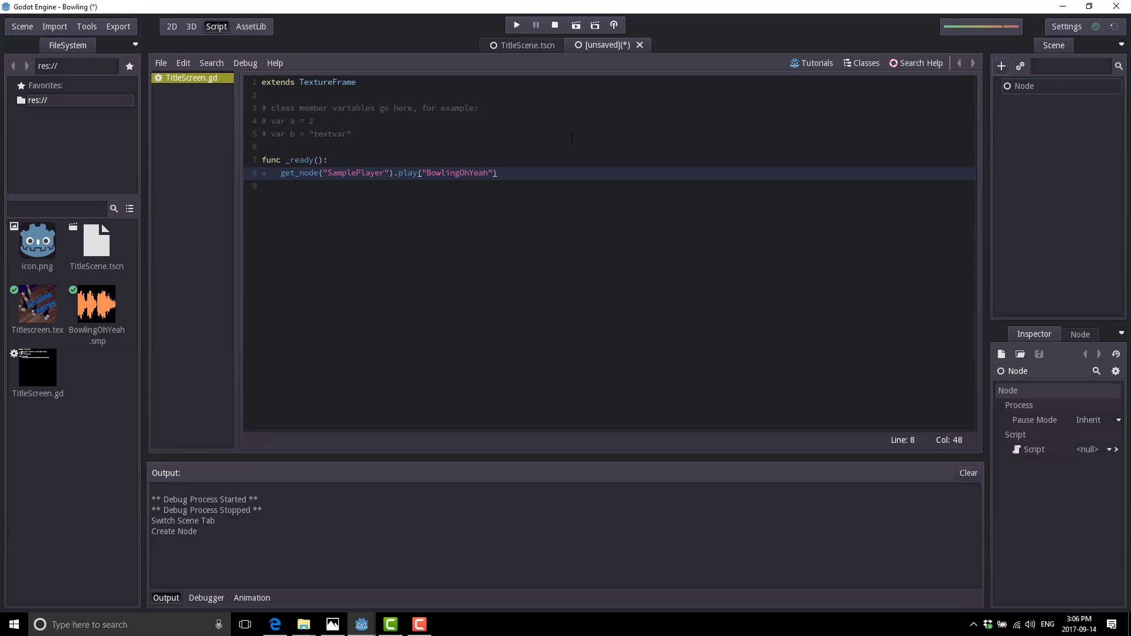
pyautogui.click(1035, 87)
pyautogui.click(1034, 87)
pyautogui.write('Root')
pyautogui.press('Return')
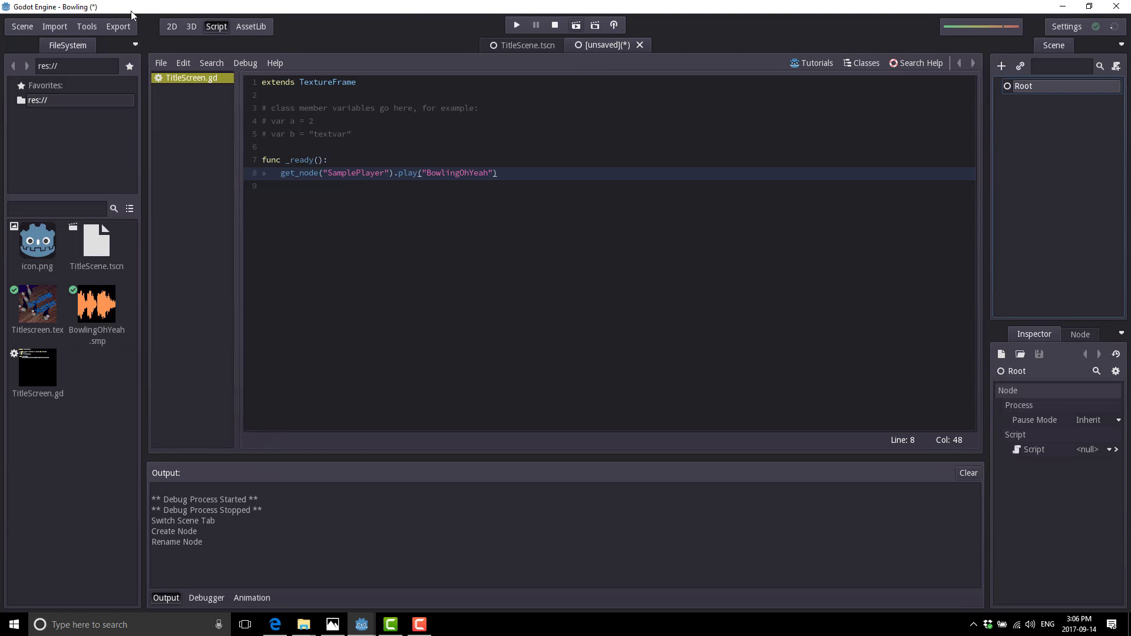
# Step: Save the new scene as GameScene.tscn
pyautogui.click(25, 27)
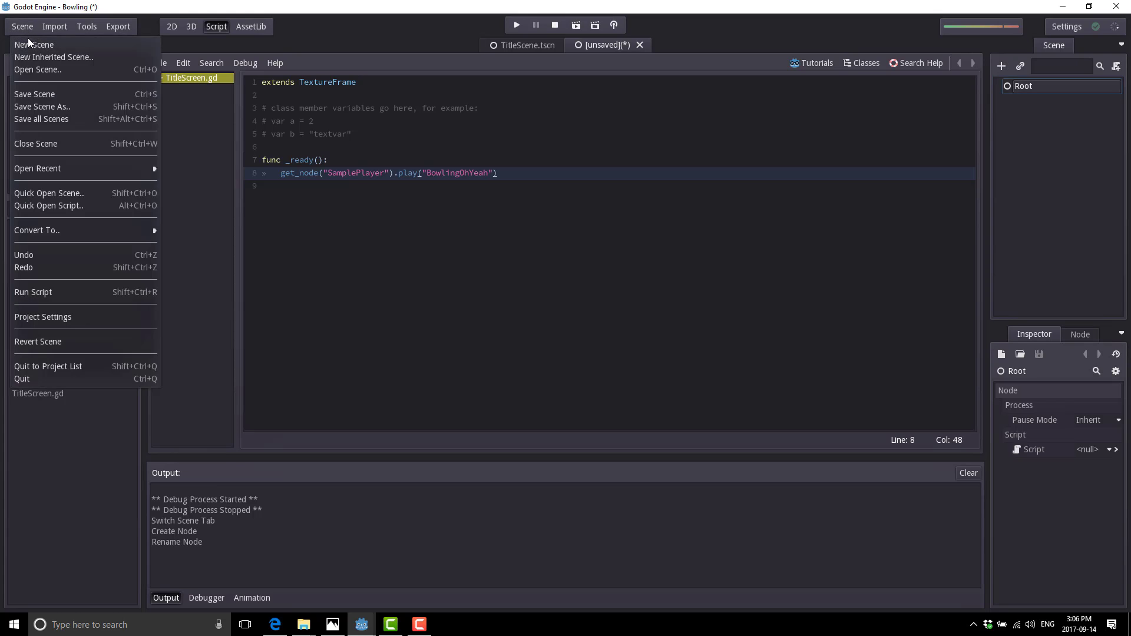
pyautogui.click(46, 106)
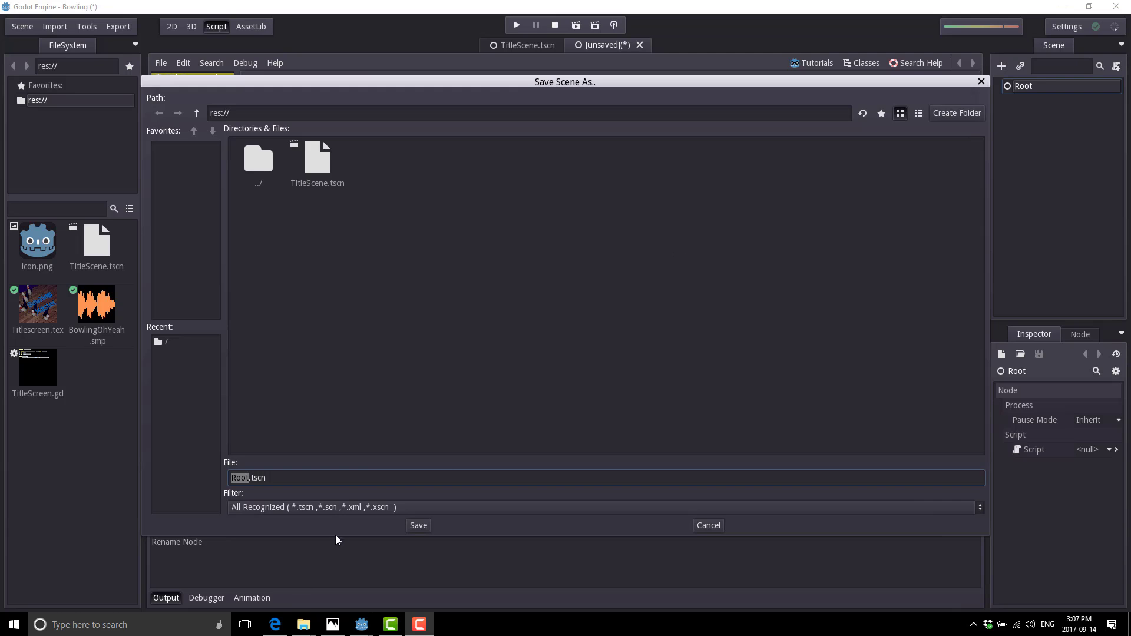
pyautogui.click(373, 477)
pyautogui.hotkey('shift', 'Right')
pyautogui.hotkey('shift', 'Right')
pyautogui.hotkey('shift', 'Right')
pyautogui.hotkey('shift', 'Right')
pyautogui.write('GameScene')
pyautogui.press('Return')
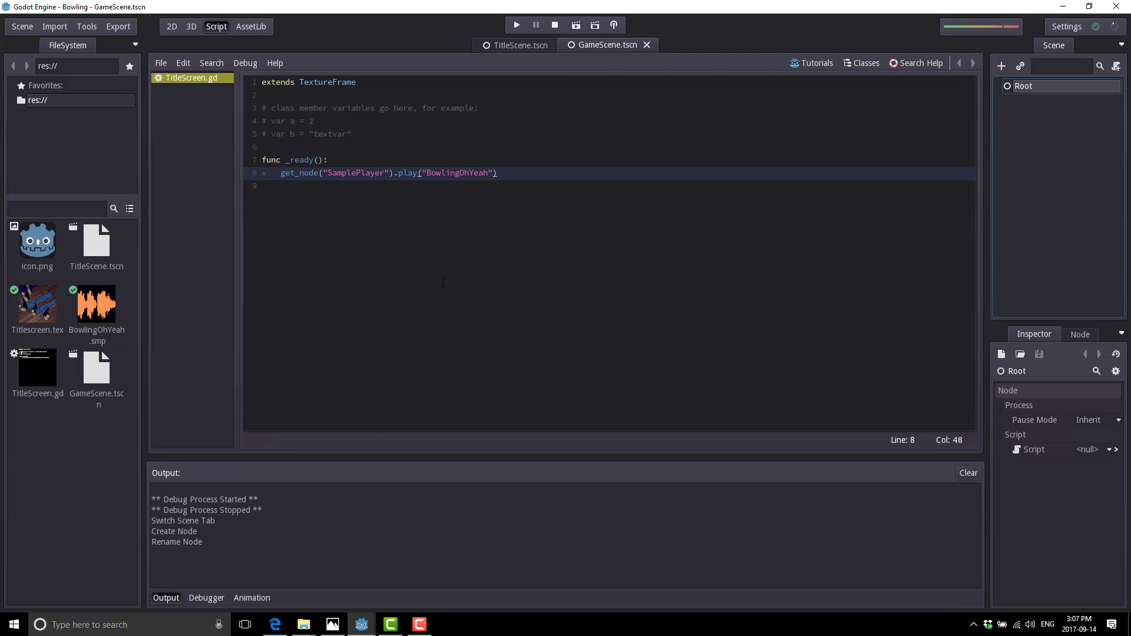
# Step: Return to the TitleScene.tscn tab and put the cursor at the end of the func _ready(): line
pyautogui.click(548, 47)
pyautogui.click(606, 48)
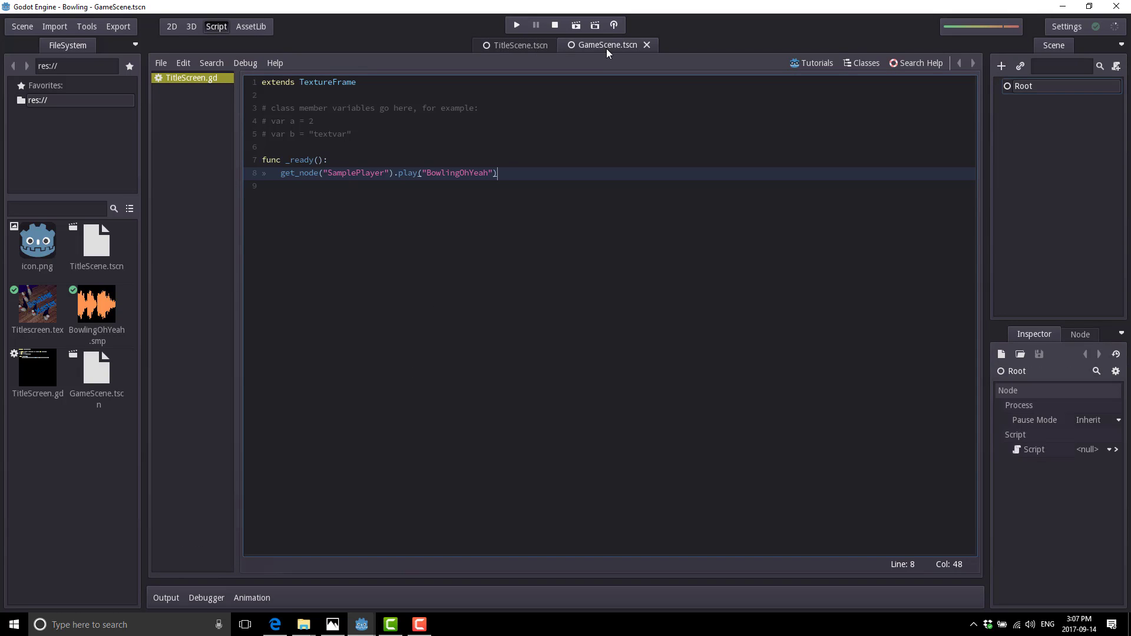
pyautogui.click(526, 46)
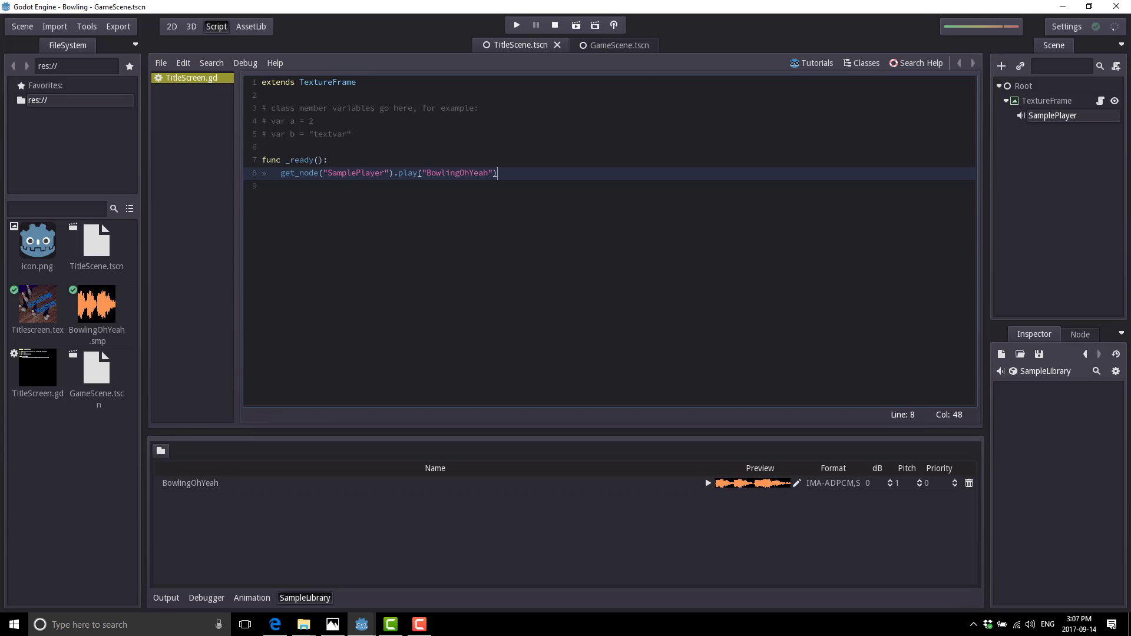
pyautogui.click(401, 164)
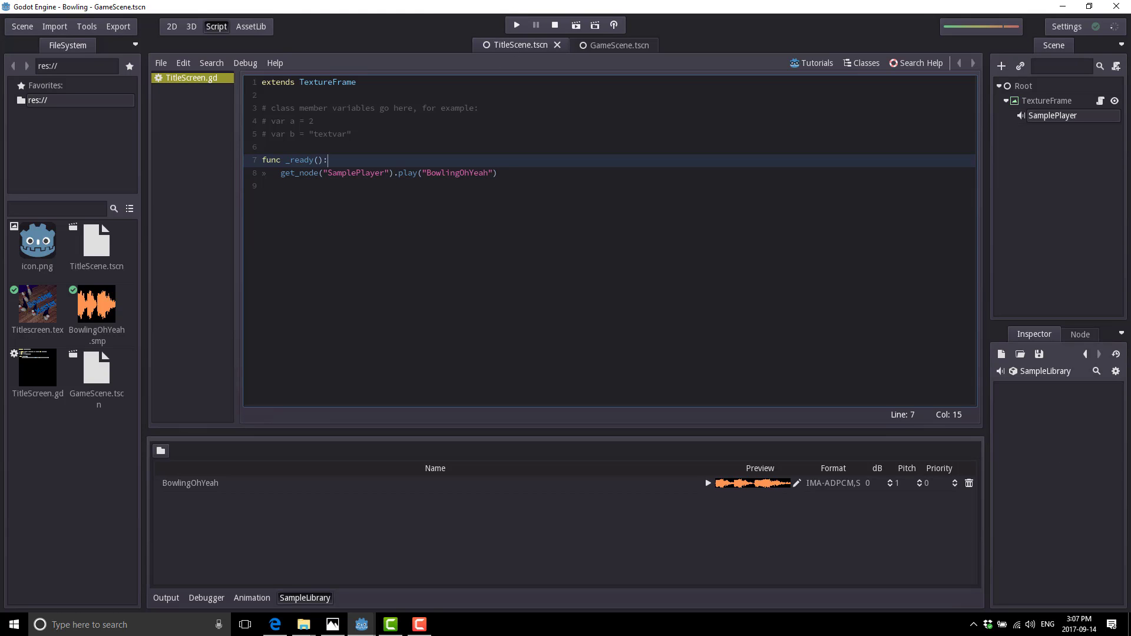